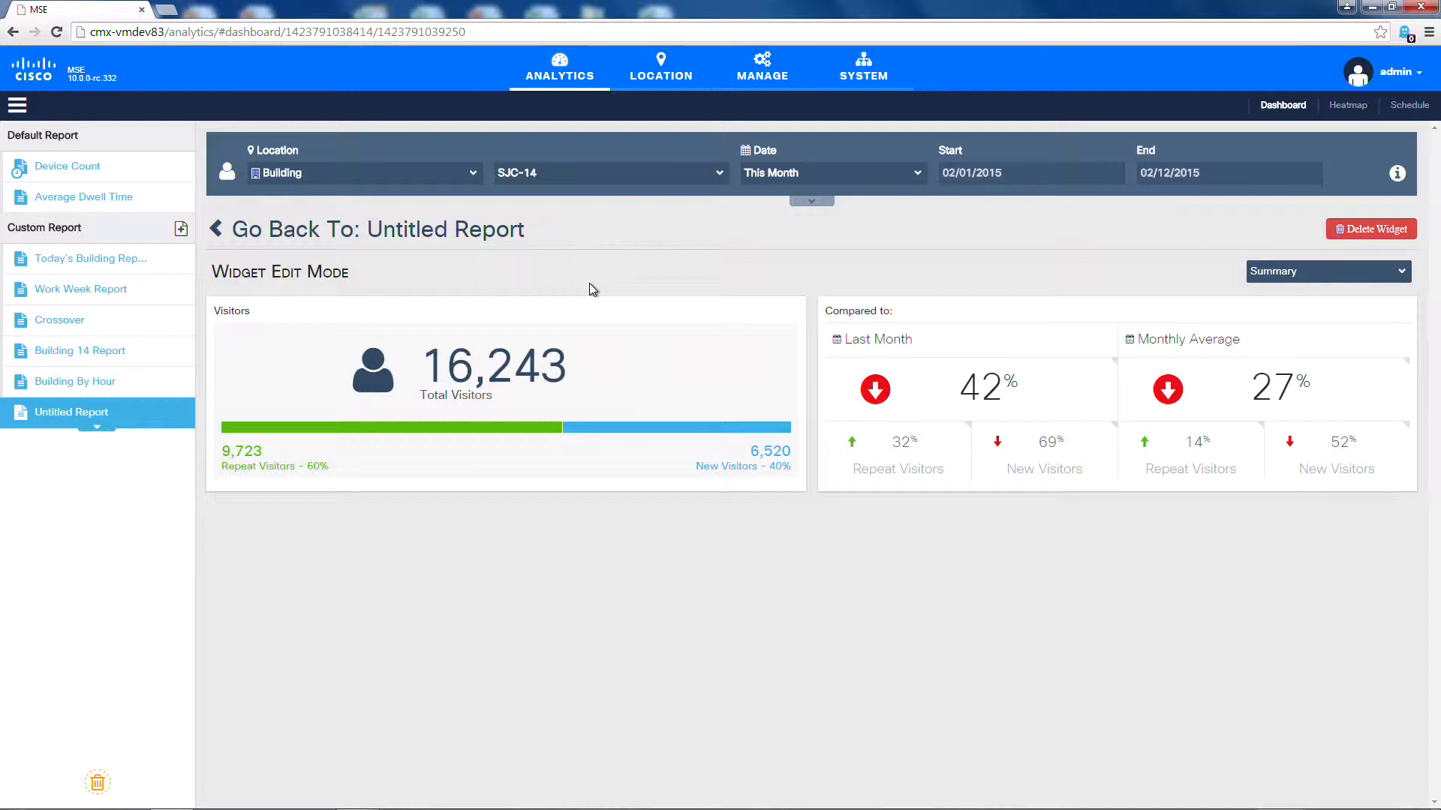
Step: Change the Visitors widget's display to Chart
{"action": "left_click", "coordinate": [1336, 281]}
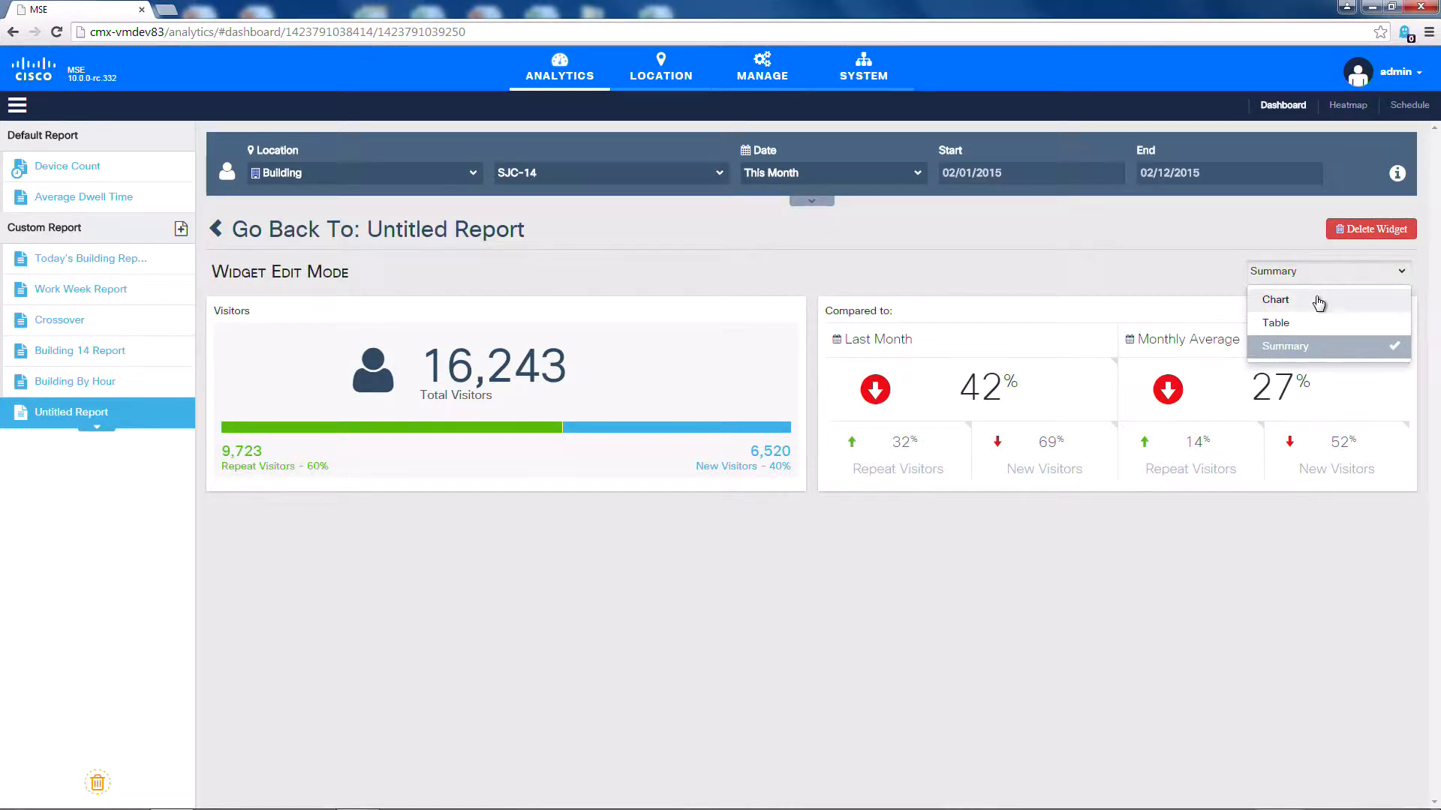
{"action": "left_click", "coordinate": [1319, 301]}
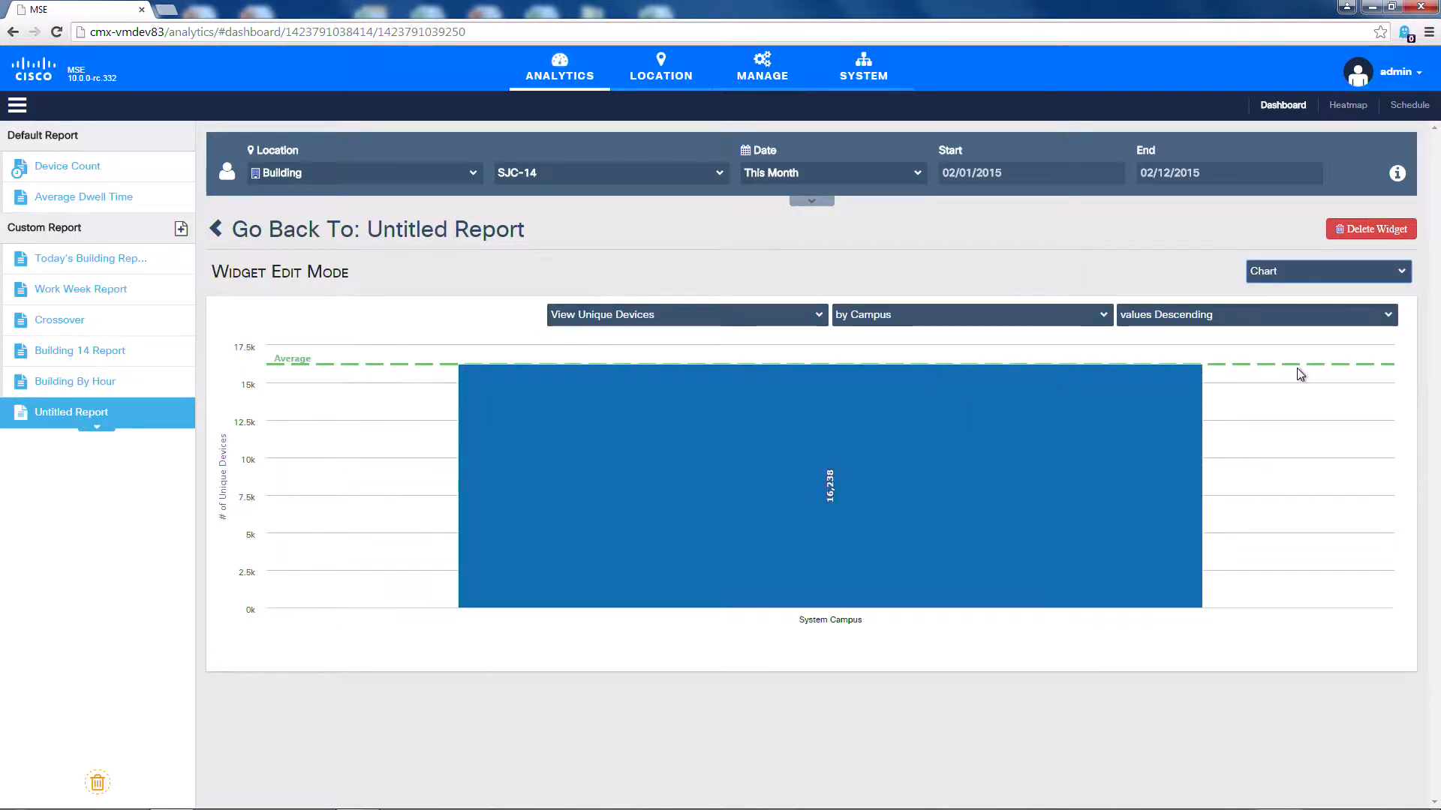
{"action": "mouse_move", "coordinate": [1196, 470]}
{"action": "mouse_move", "coordinate": [1156, 482]}
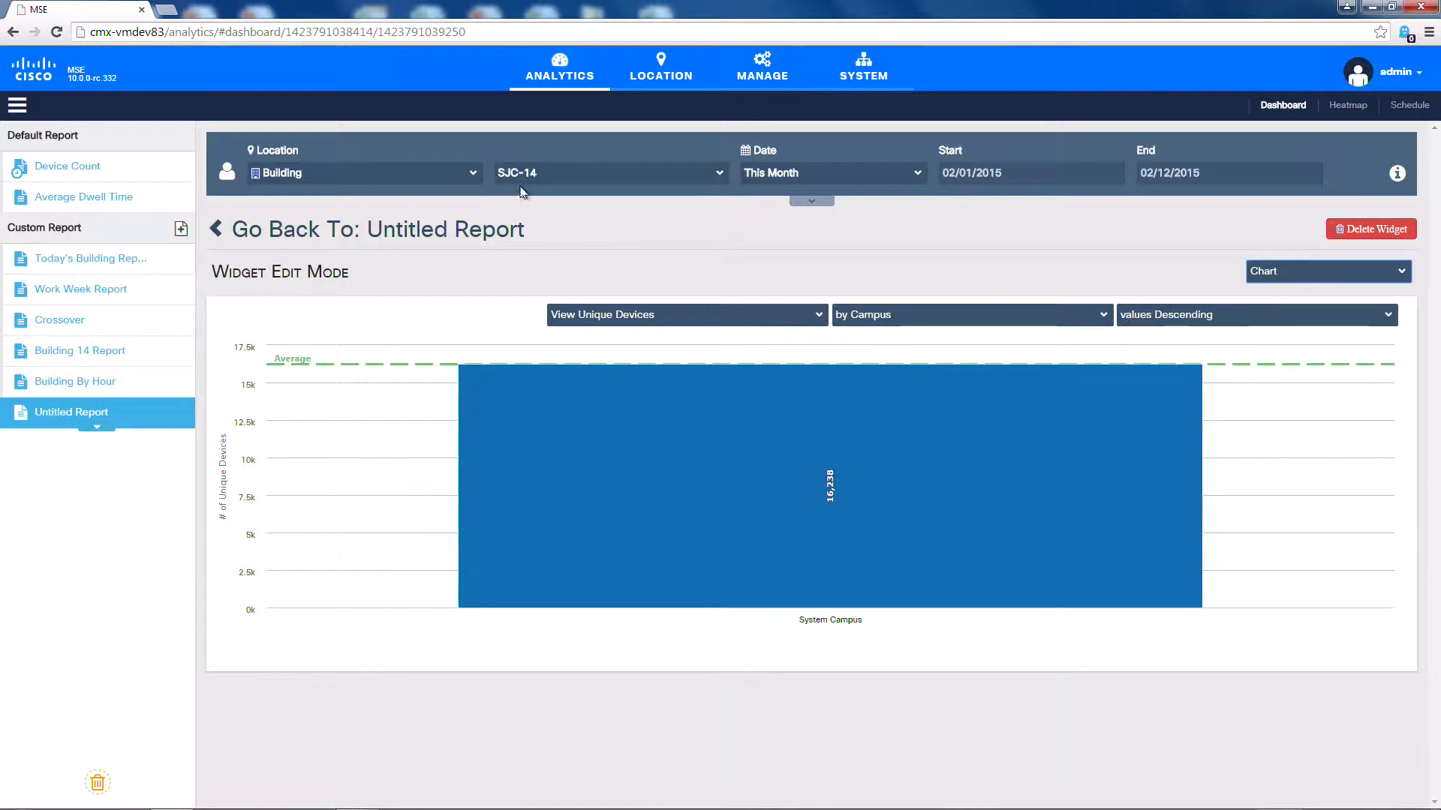
Step: Group the Visitors chart by Hour and widen its visible time range to start at about February 5
{"action": "left_click", "coordinate": [936, 321]}
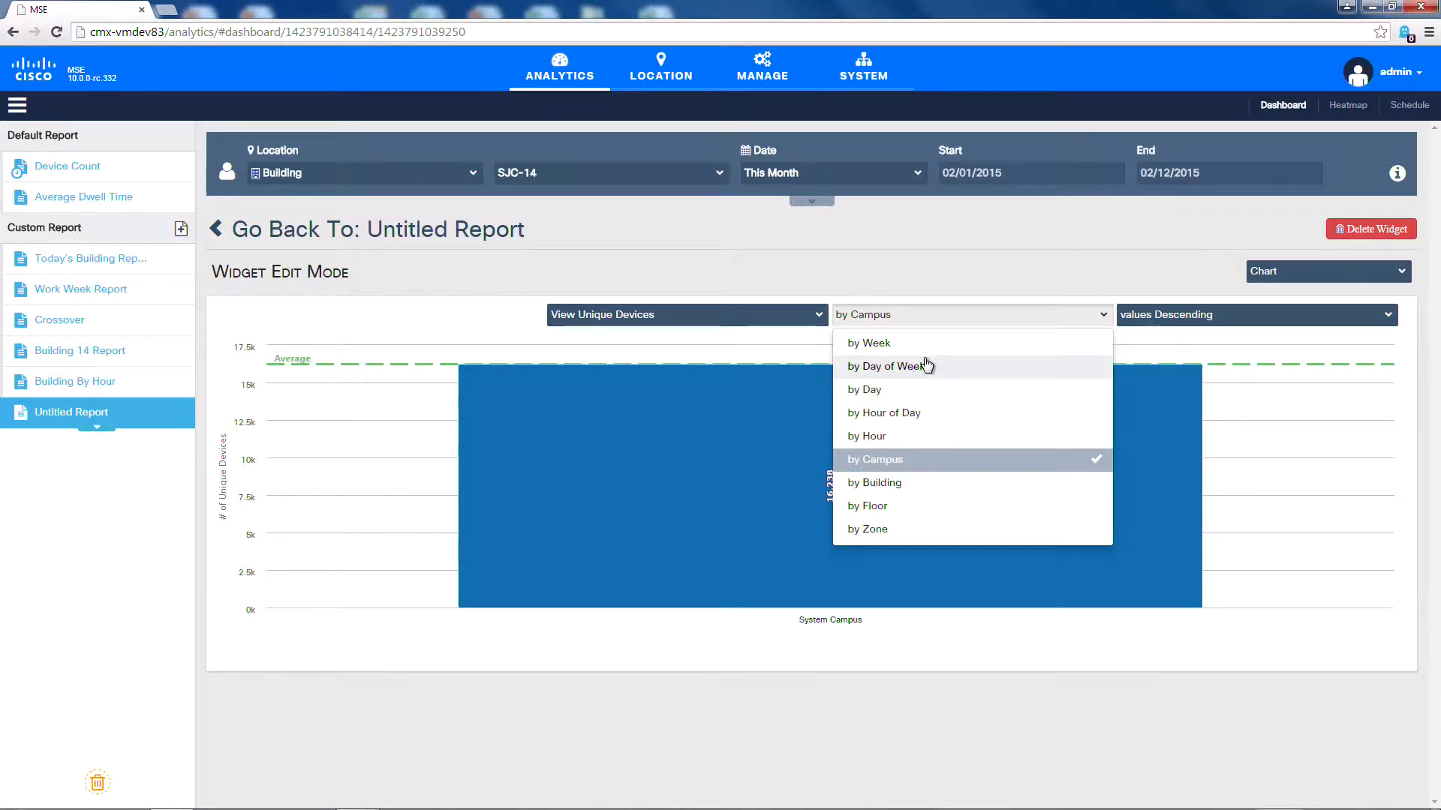
{"action": "left_click", "coordinate": [907, 437]}
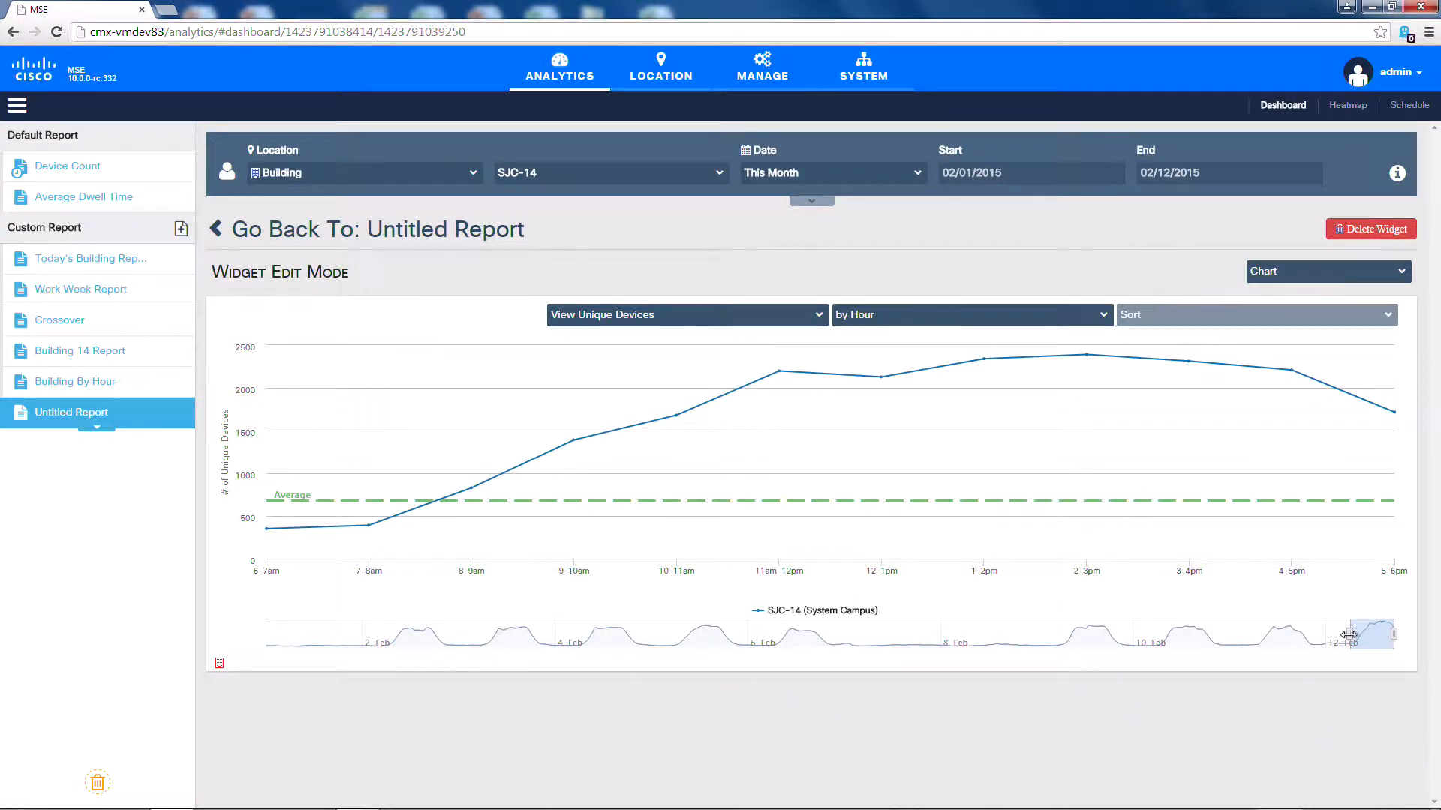
{"action": "left_click_drag", "start_coordinate": [1344, 635], "coordinate": [700, 612]}
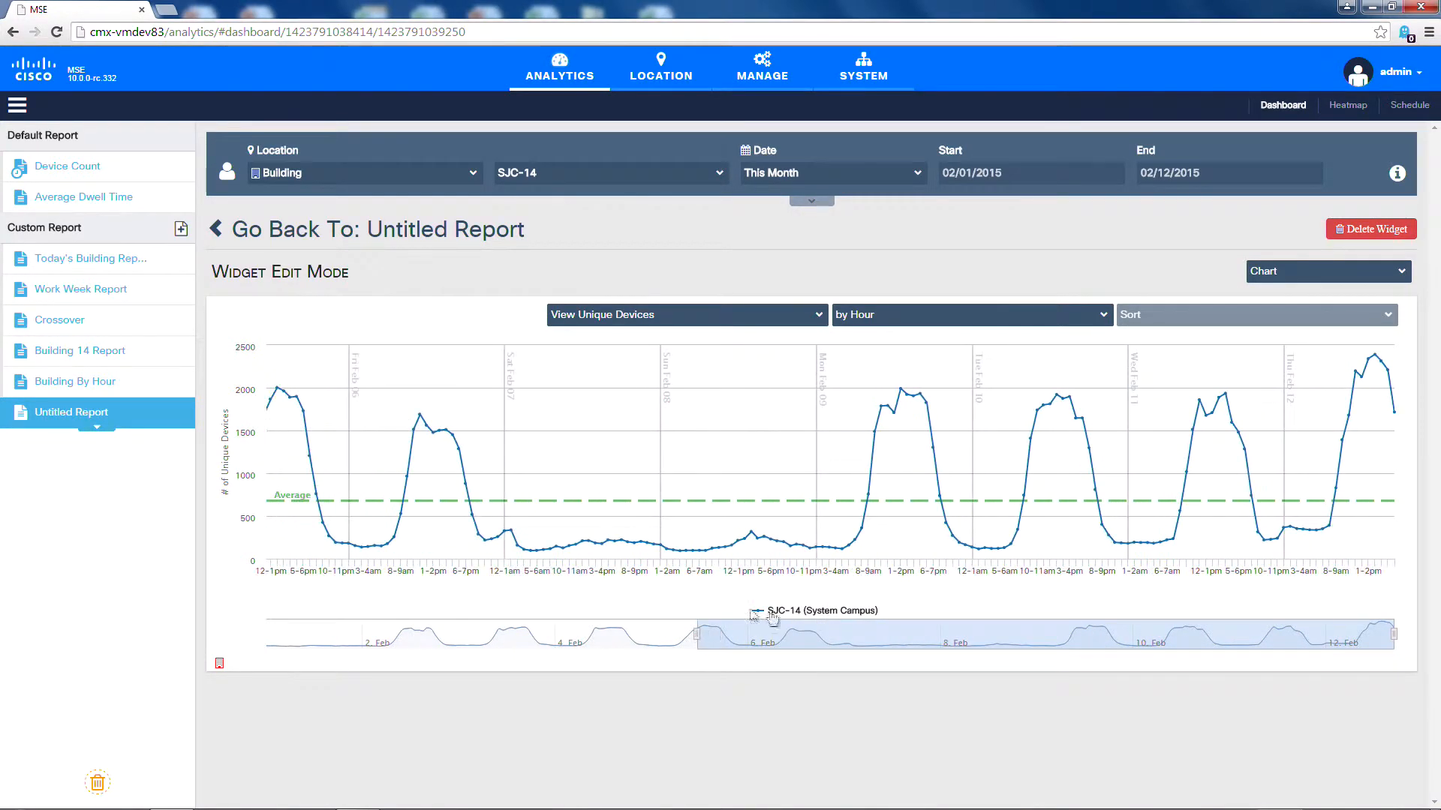
{"action": "left_click_drag", "start_coordinate": [826, 633], "coordinate": [895, 611]}
{"action": "mouse_move", "coordinate": [1304, 530]}
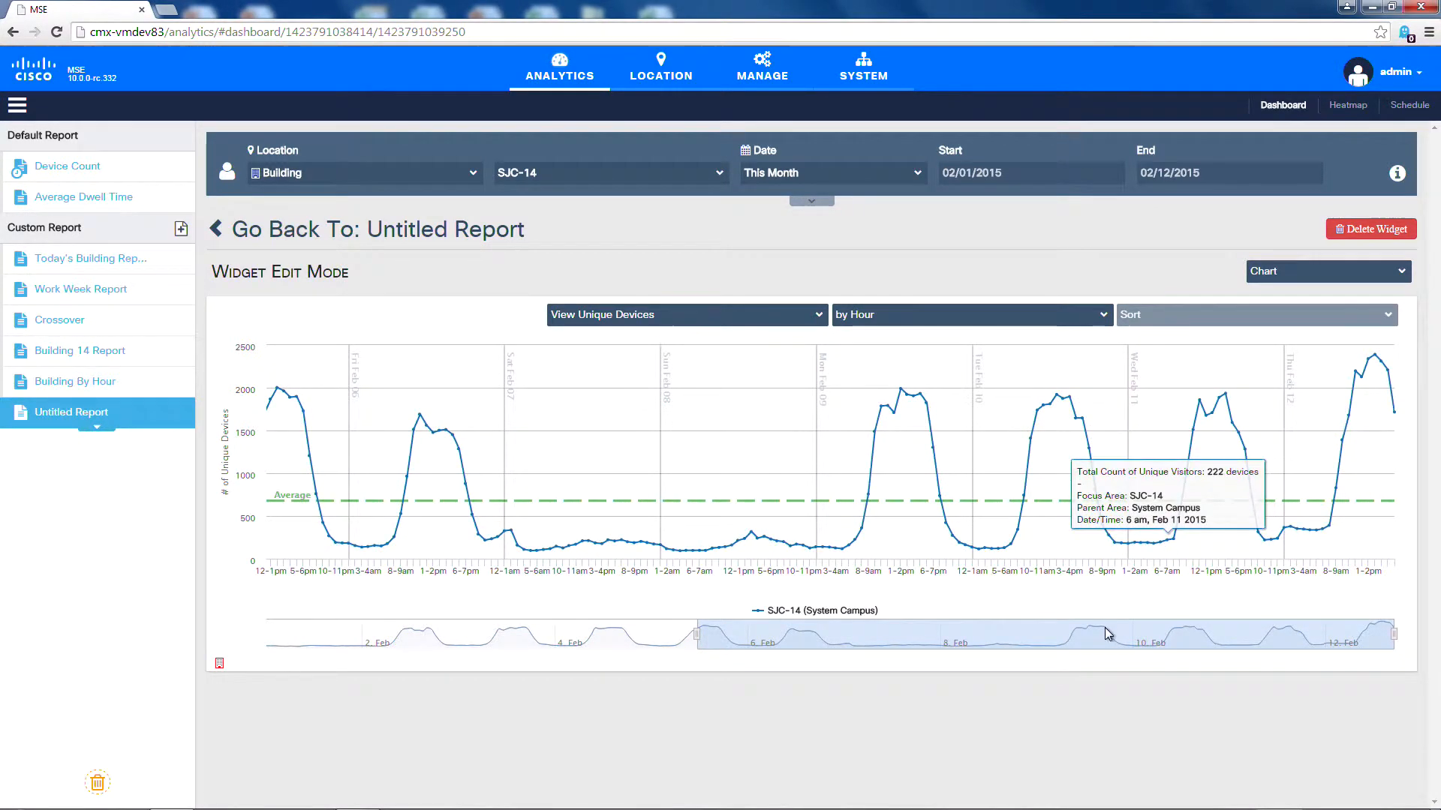
Step: Shift the hourly chart's visible range back to start at about February 1 and extend its end through February 11
{"action": "left_click_drag", "start_coordinate": [1012, 635], "coordinate": [940, 638]}
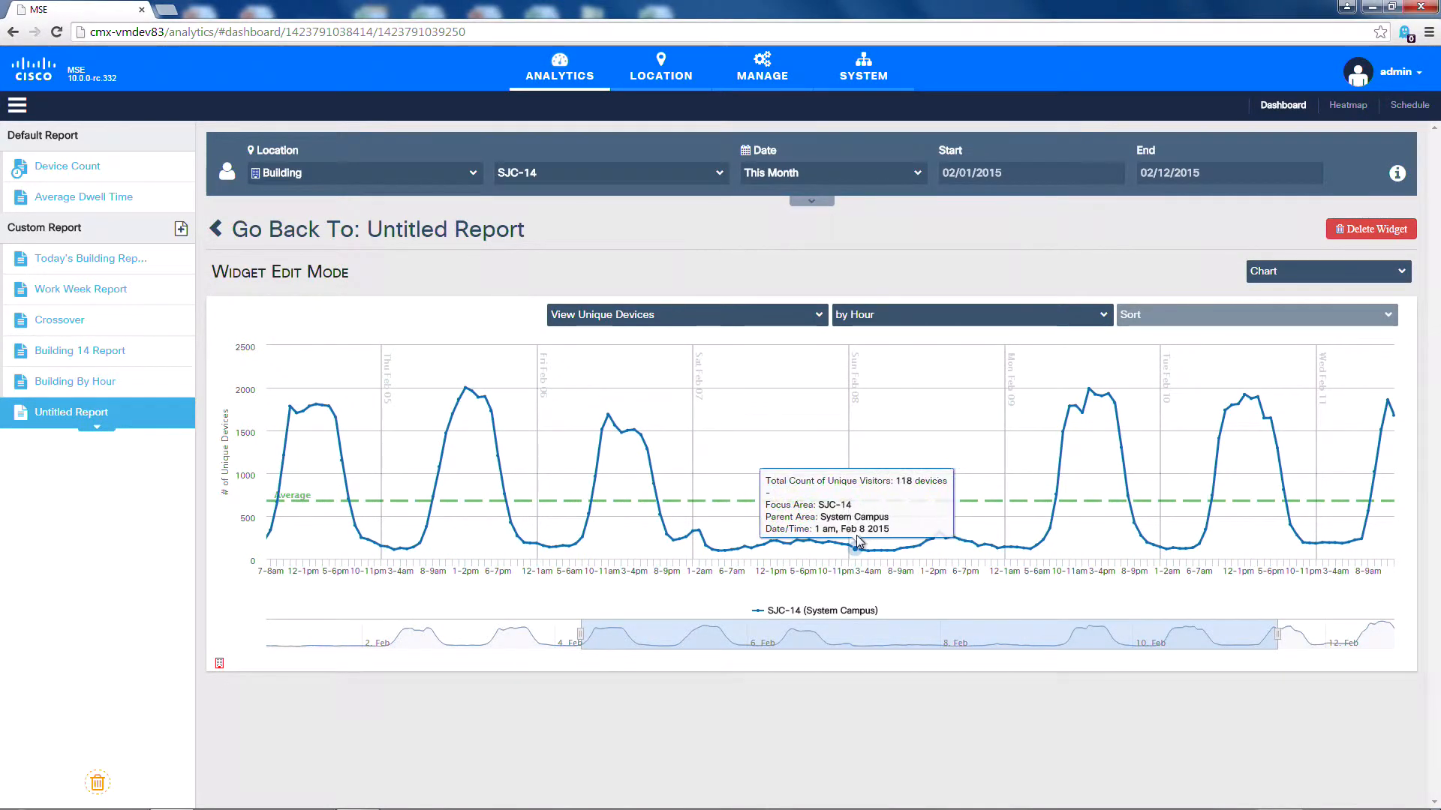
{"action": "left_click_drag", "start_coordinate": [868, 623], "coordinate": [628, 623]}
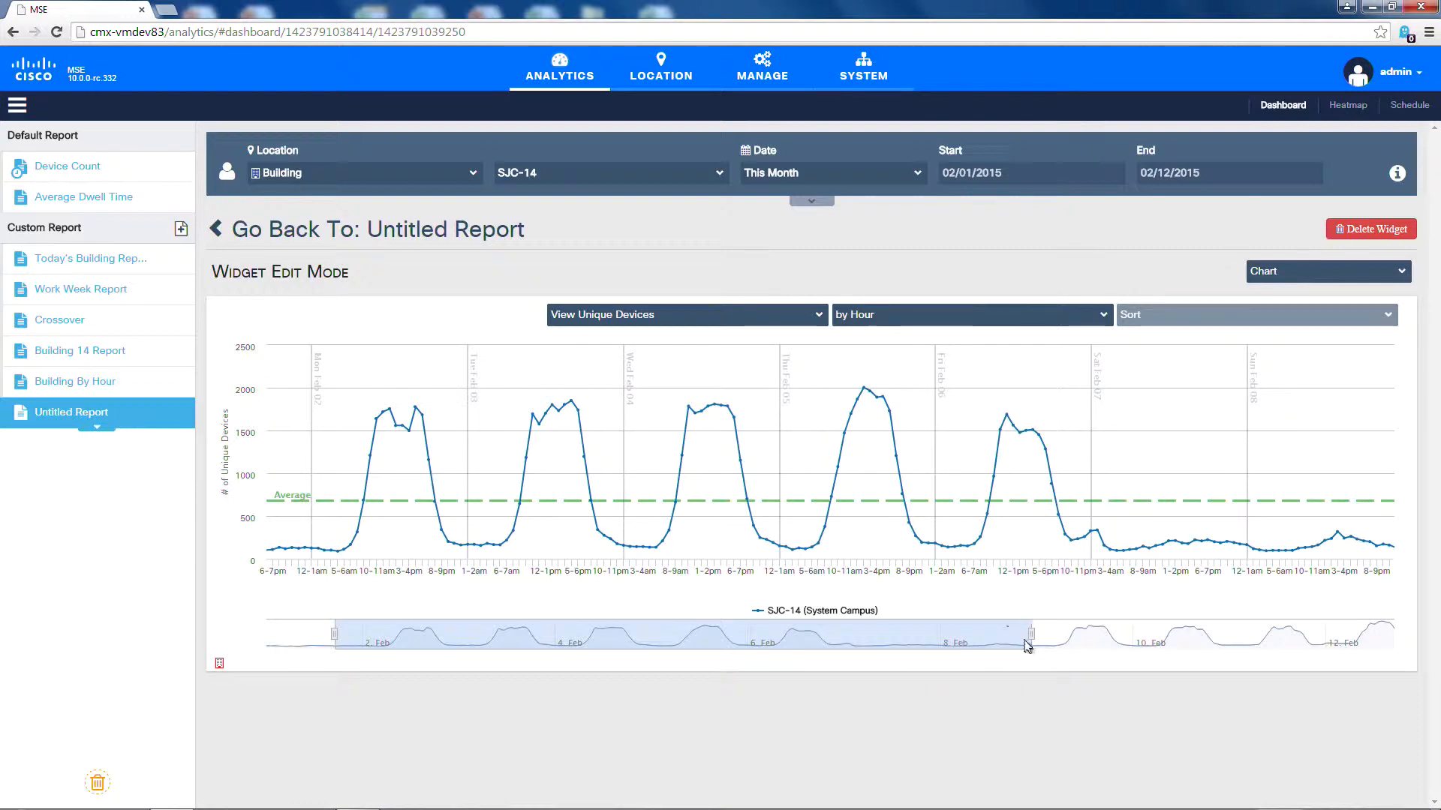
{"action": "left_click_drag", "start_coordinate": [1034, 635], "coordinate": [1325, 660]}
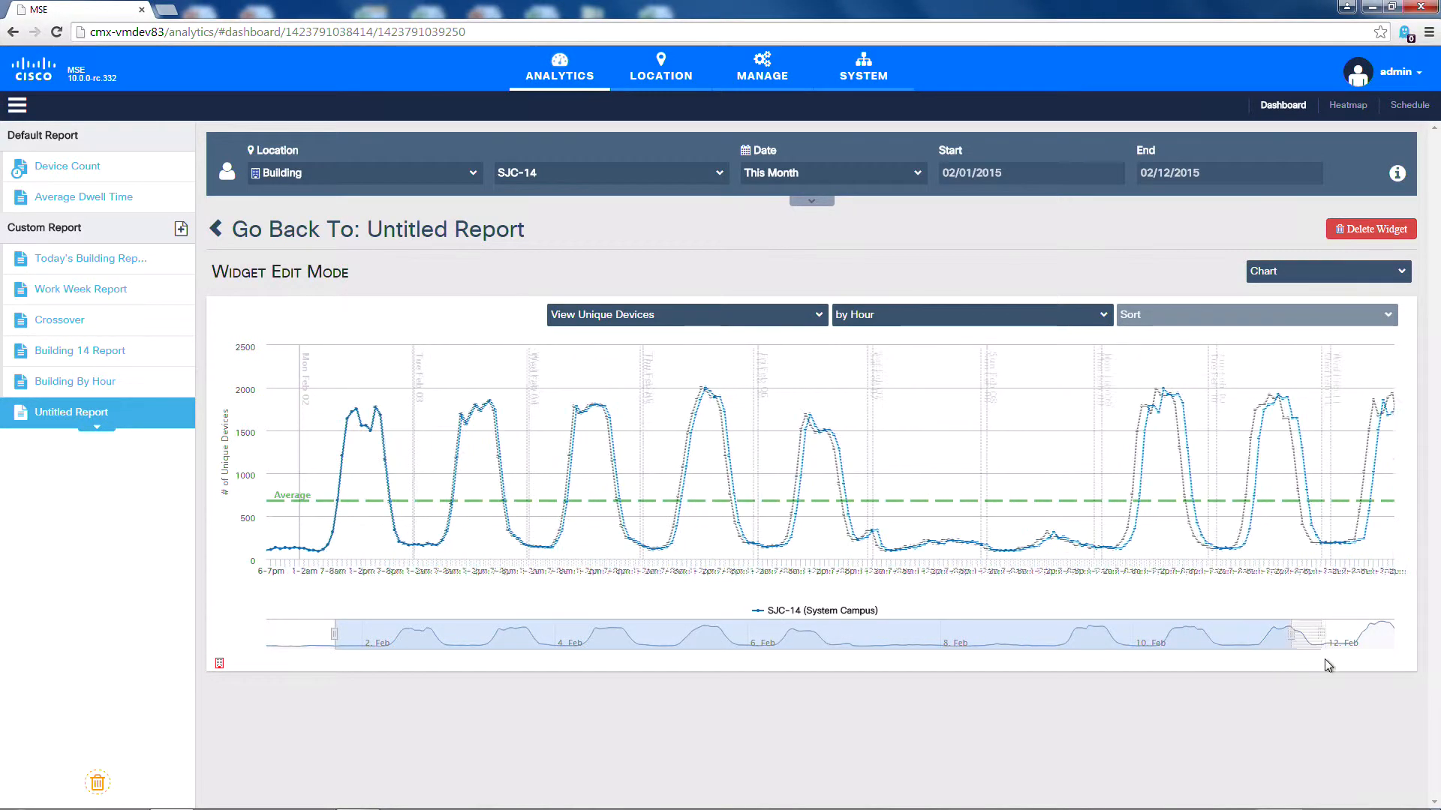
{"action": "mouse_move", "coordinate": [590, 511]}
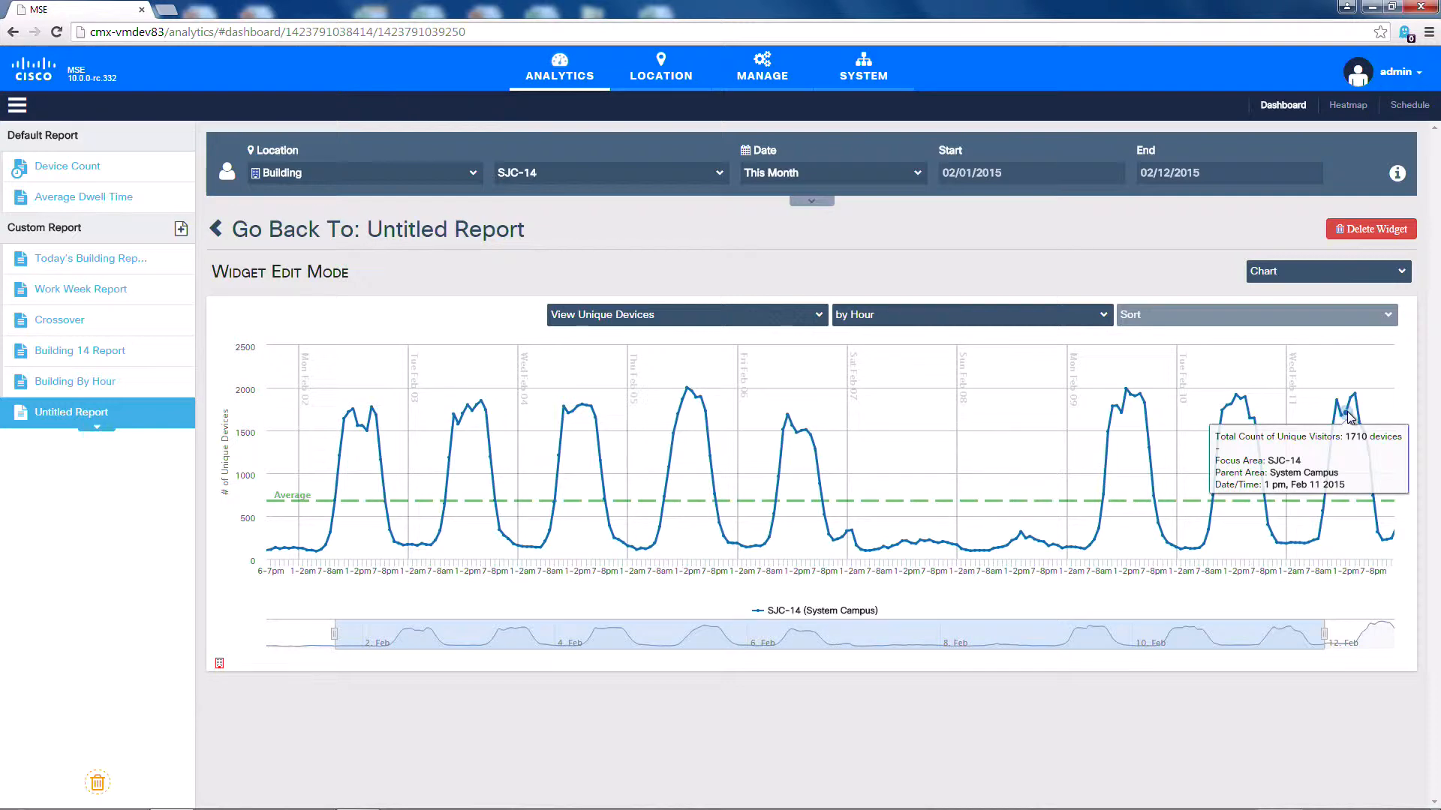
Step: Group the Visitors chart by Day and inspect the unique visitor counts of individual days
{"action": "left_click", "coordinate": [1086, 320]}
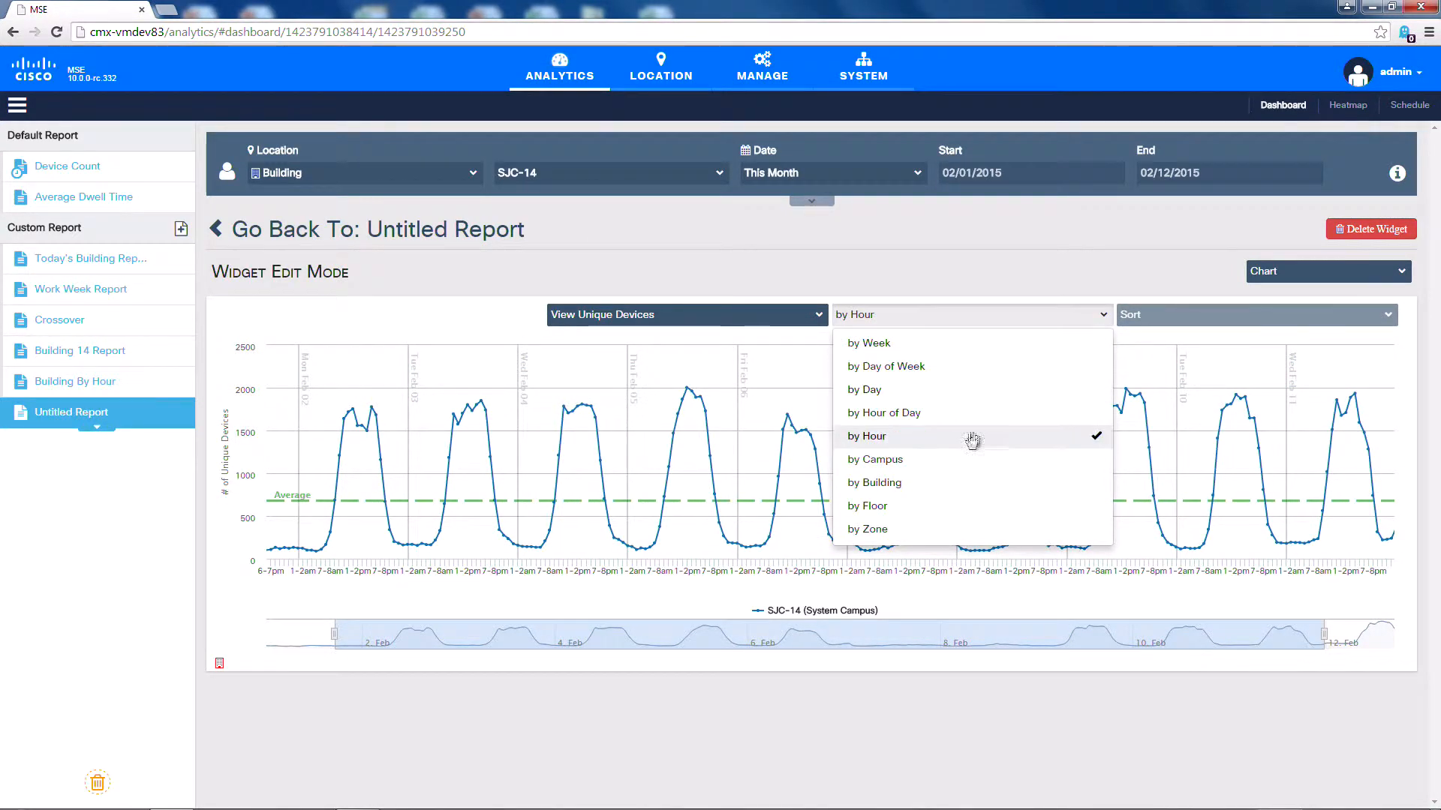
{"action": "left_click", "coordinate": [954, 399]}
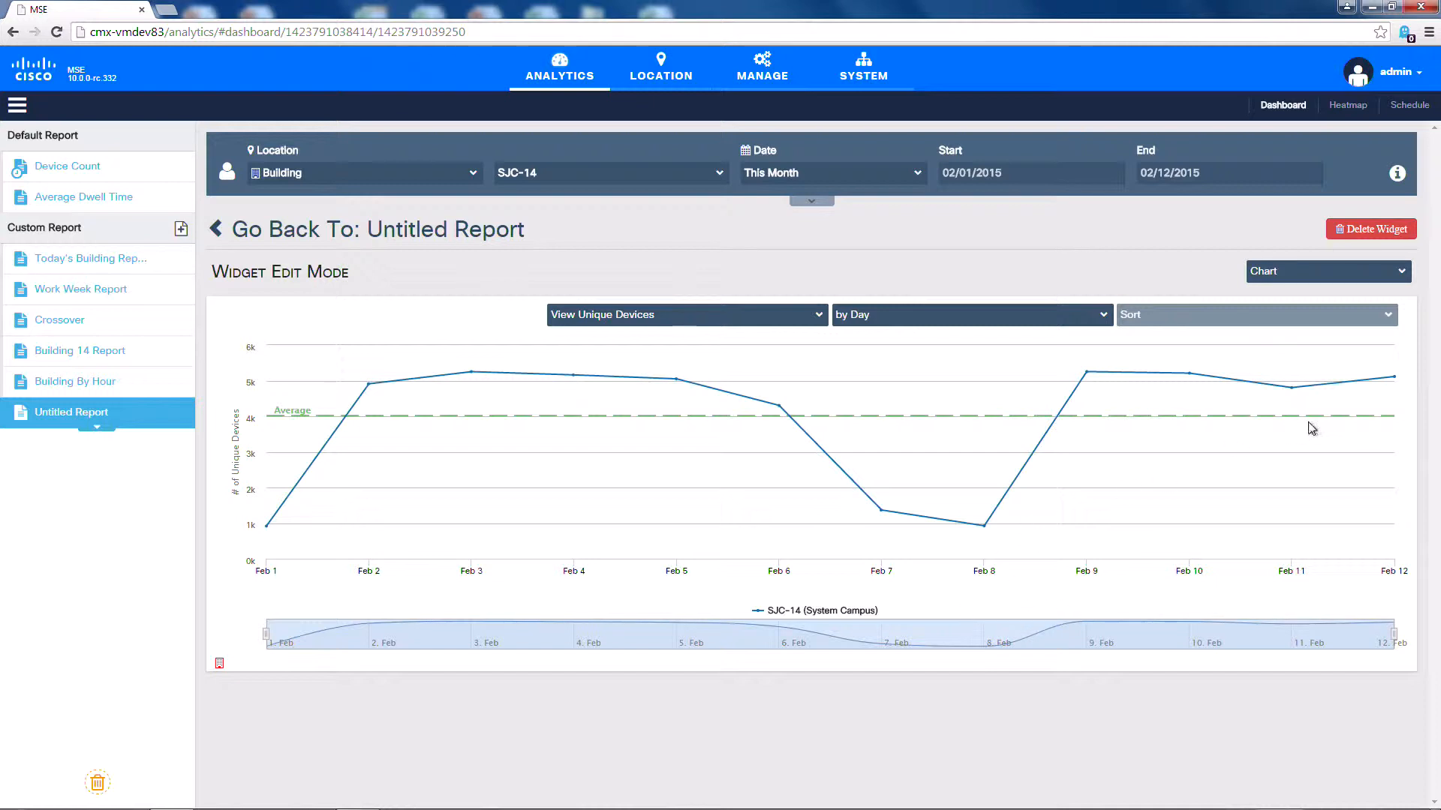
{"action": "mouse_move", "coordinate": [1182, 402]}
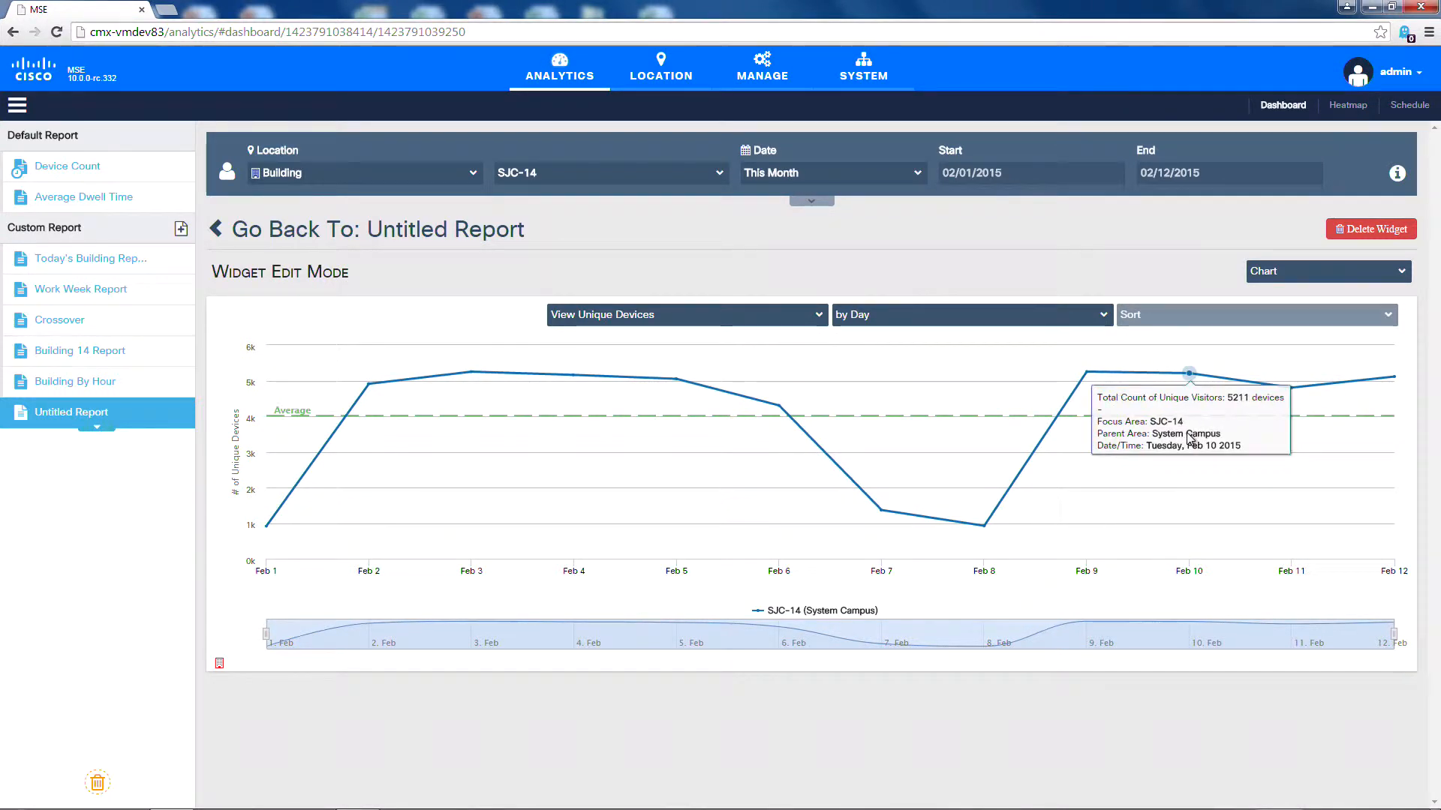
{"action": "mouse_move", "coordinate": [1095, 379]}
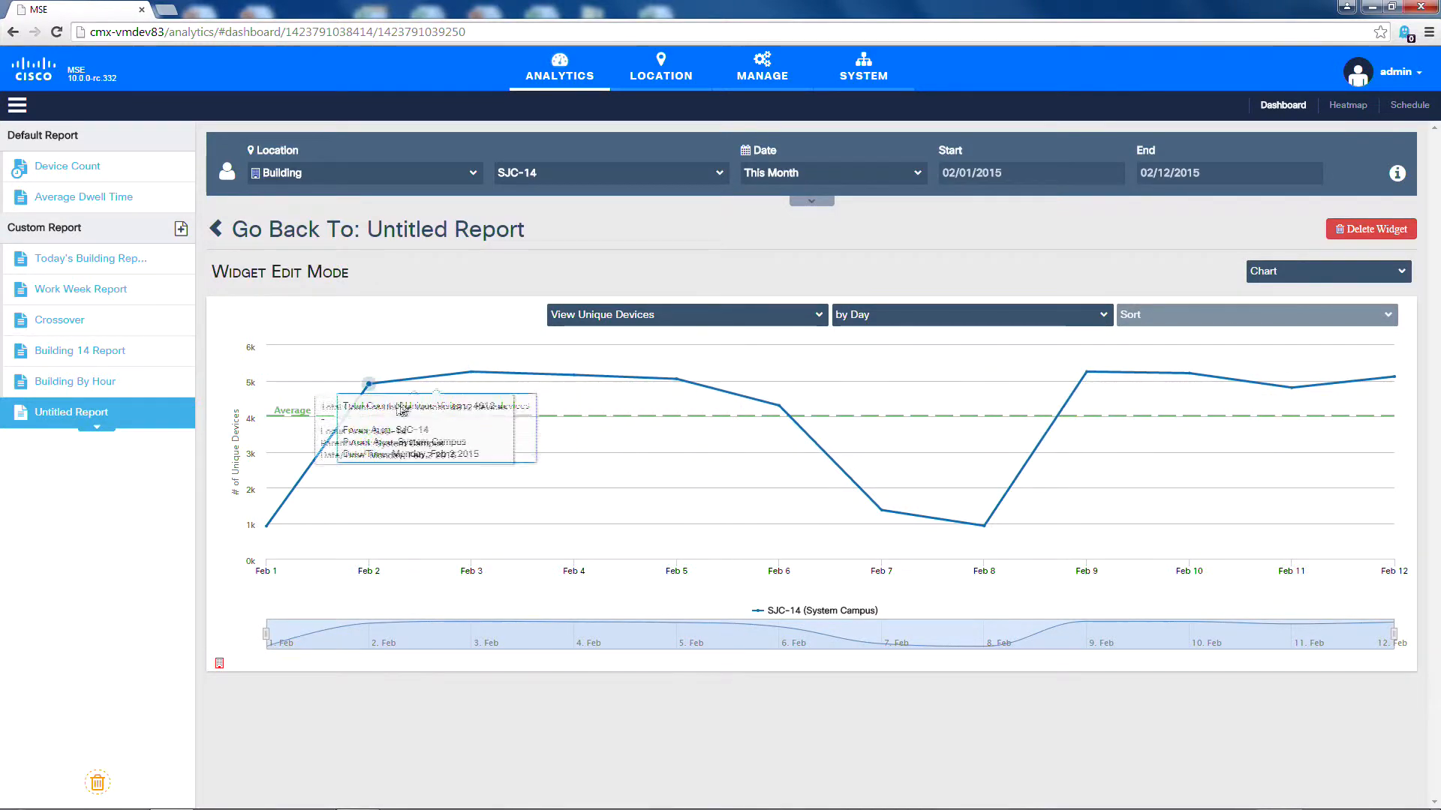
{"action": "mouse_move", "coordinate": [375, 394]}
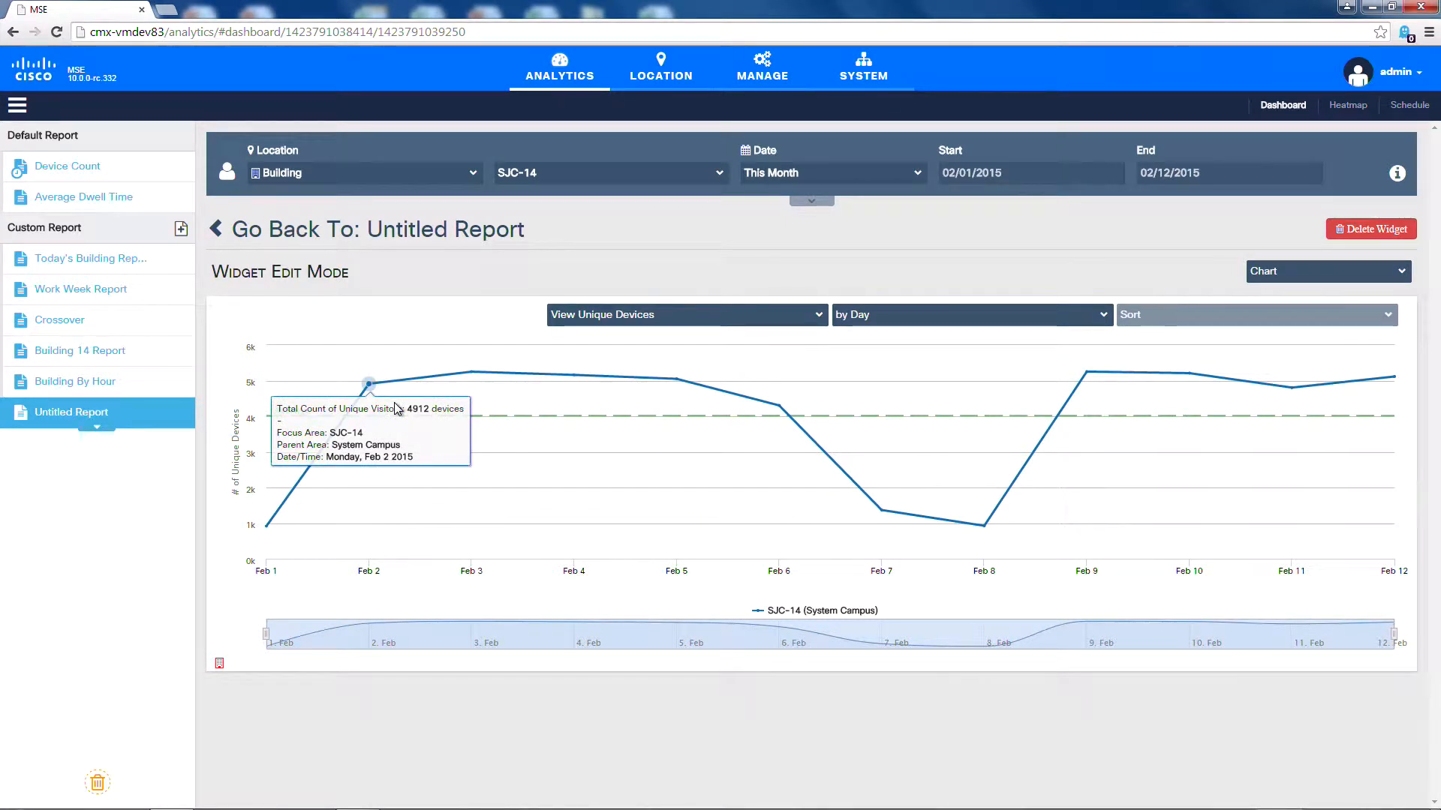
{"action": "mouse_move", "coordinate": [581, 457]}
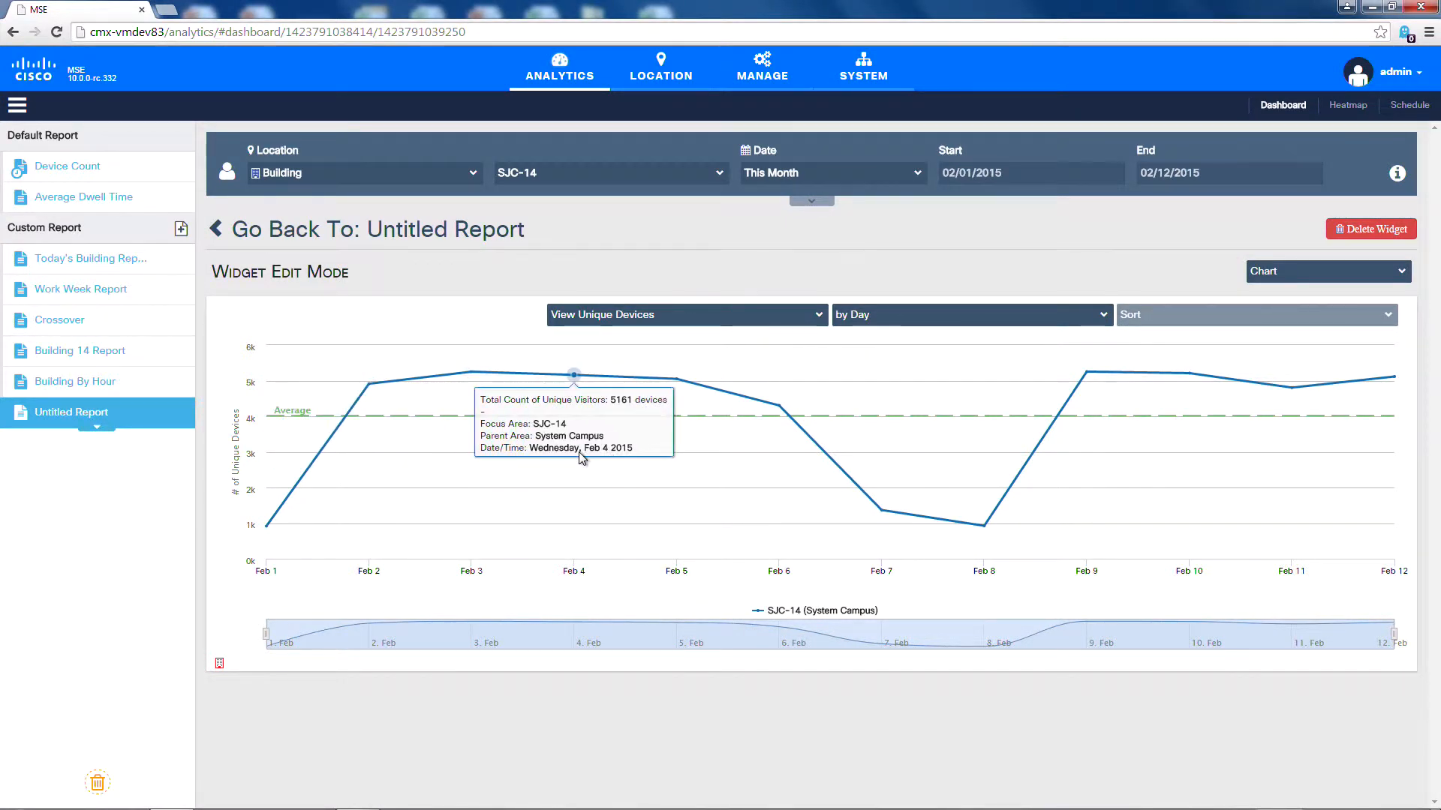
{"action": "mouse_move", "coordinate": [713, 512]}
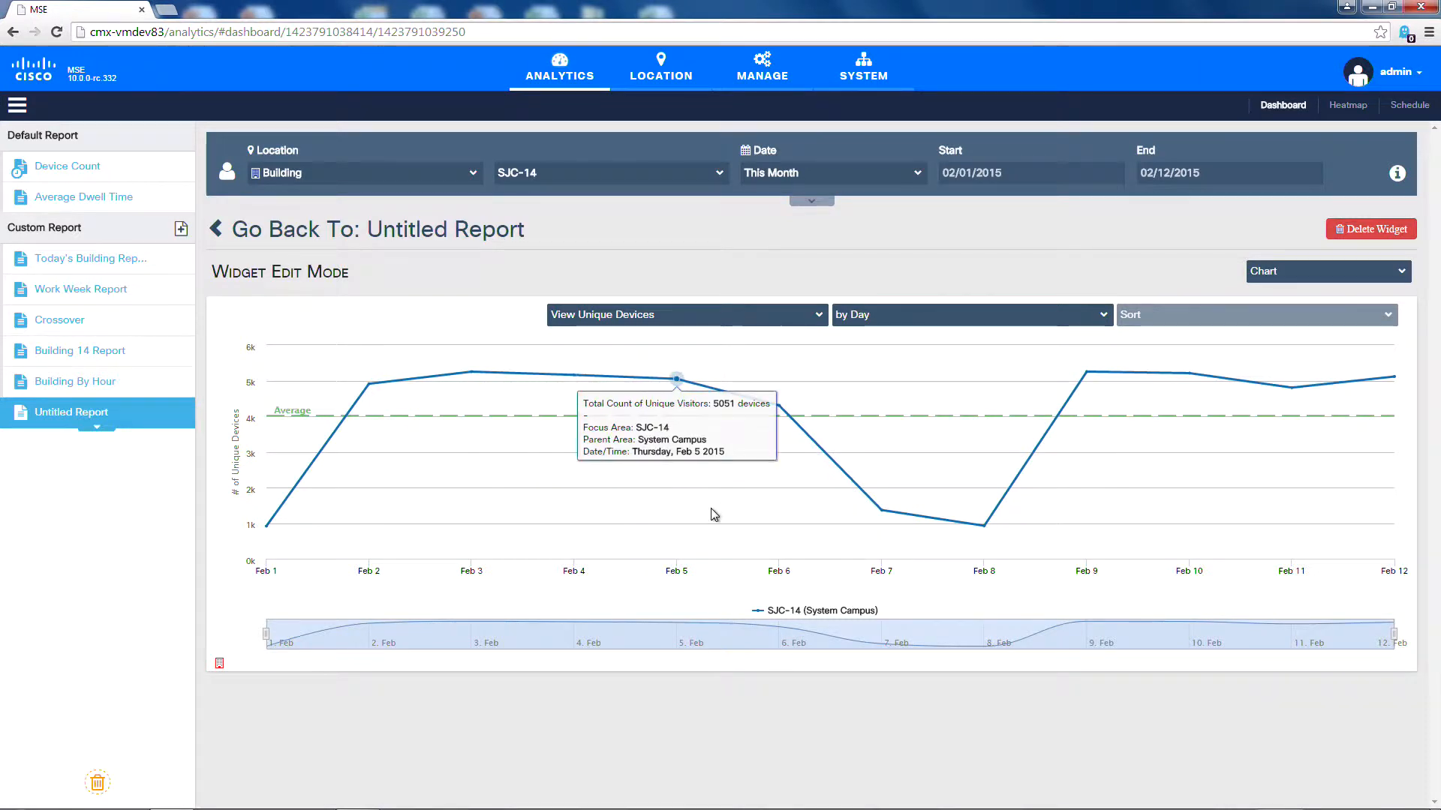
Step: Group the Visitors chart by Zone and adjust the visible range to include zones up to Key West
{"action": "left_click", "coordinate": [1048, 325]}
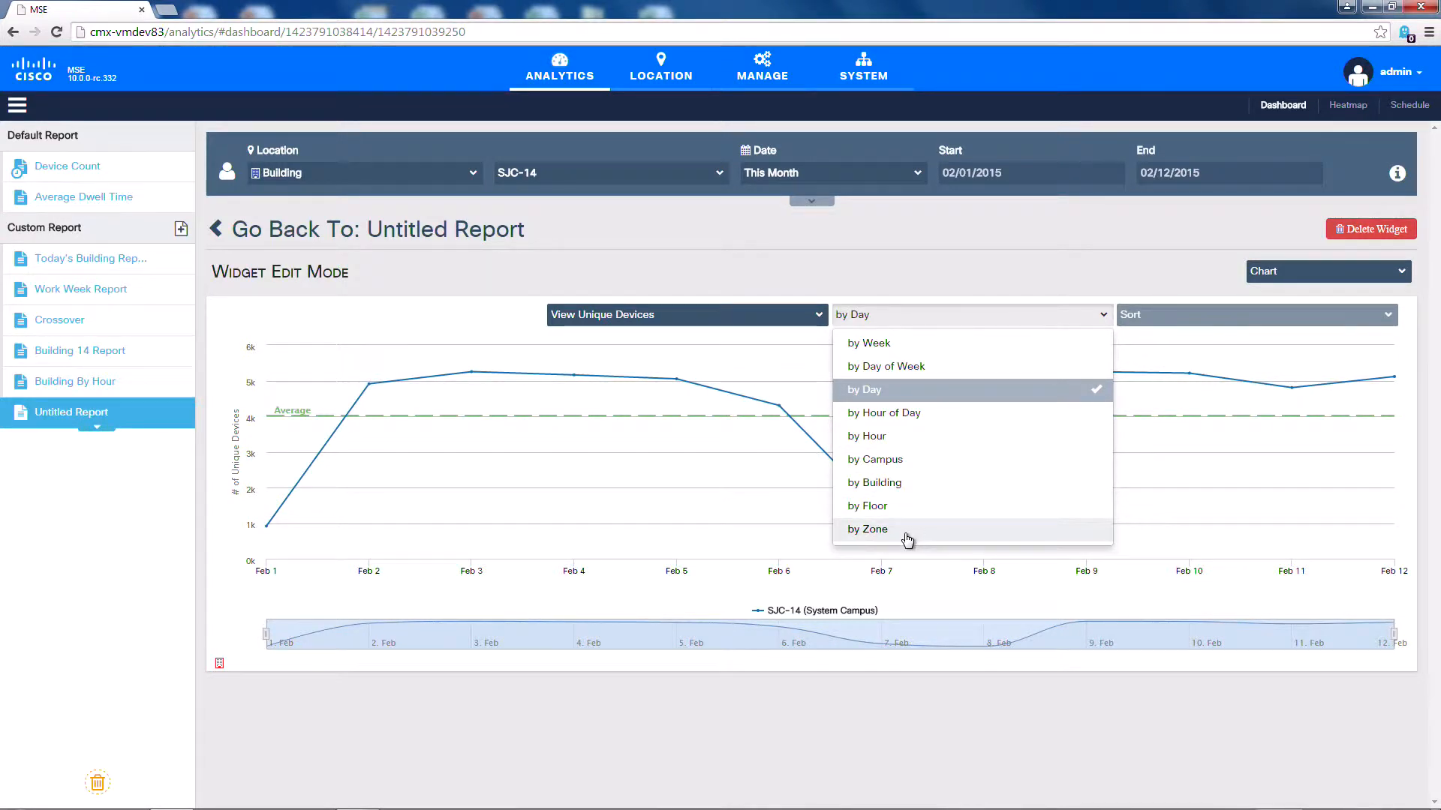
{"action": "left_click", "coordinate": [871, 530]}
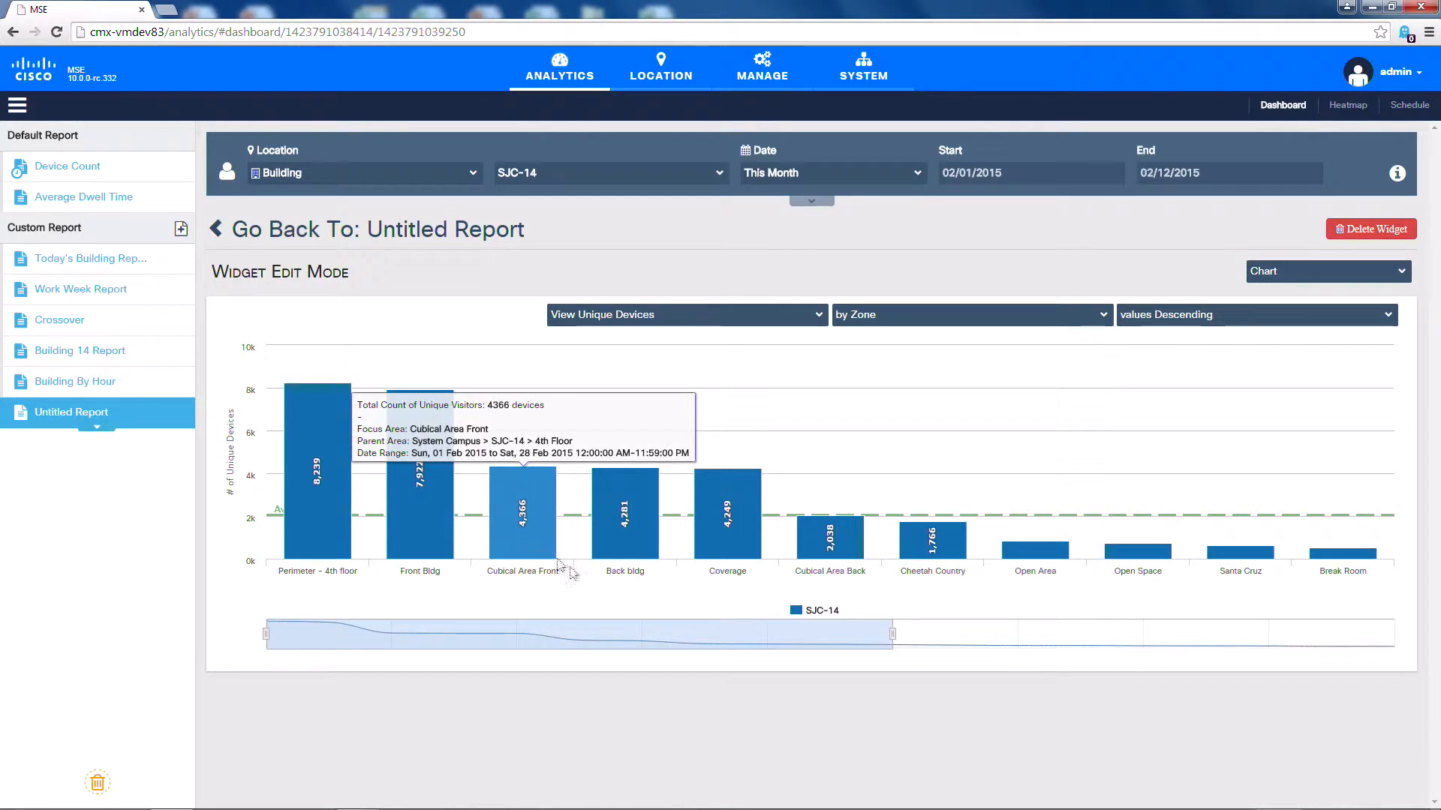
{"action": "mouse_move", "coordinate": [620, 554]}
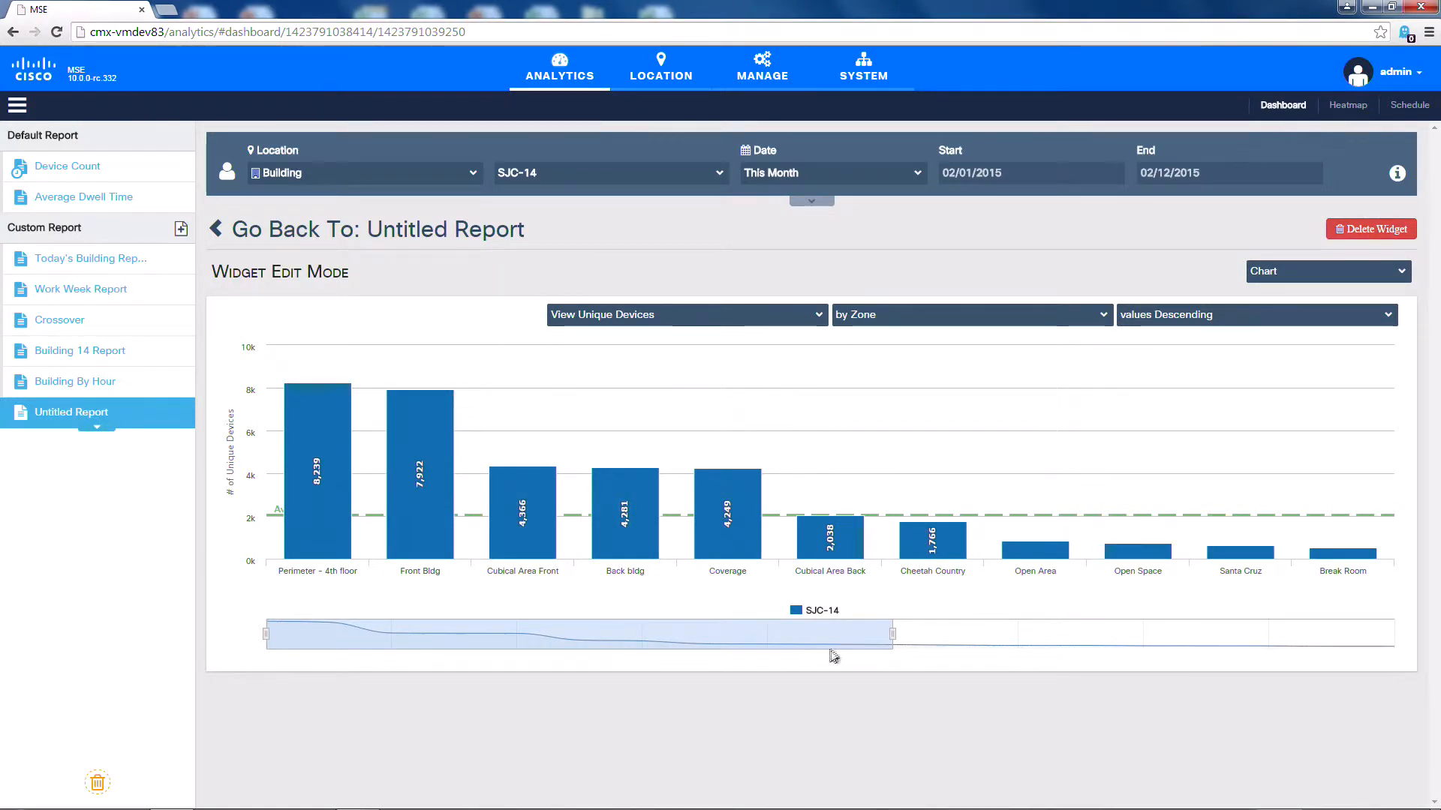
{"action": "left_click_drag", "start_coordinate": [895, 636], "coordinate": [969, 634]}
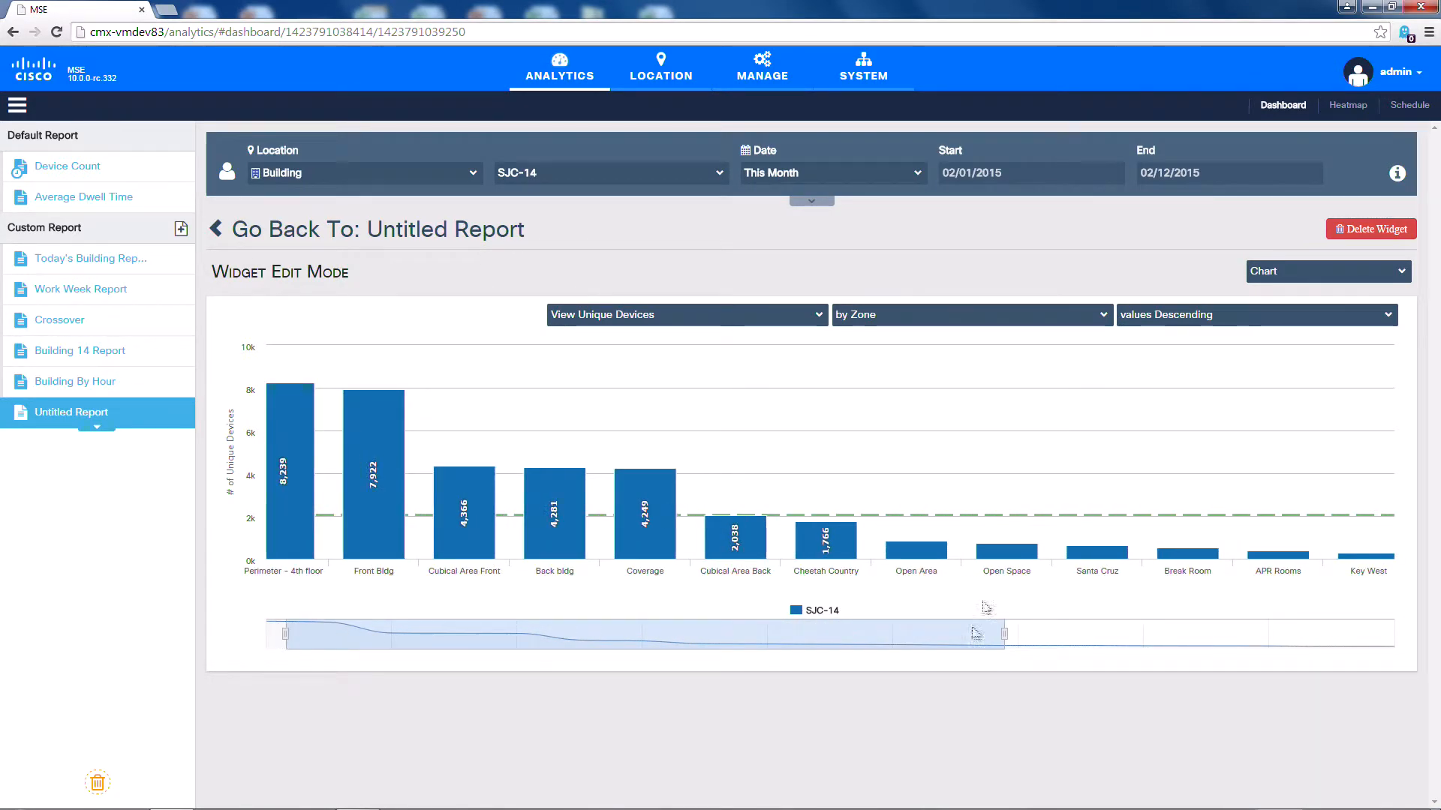
Step: Sort the zone chart by values Alphabetical and widen the visible range to include zones up to Santa Cruz
{"action": "left_click", "coordinate": [1225, 329]}
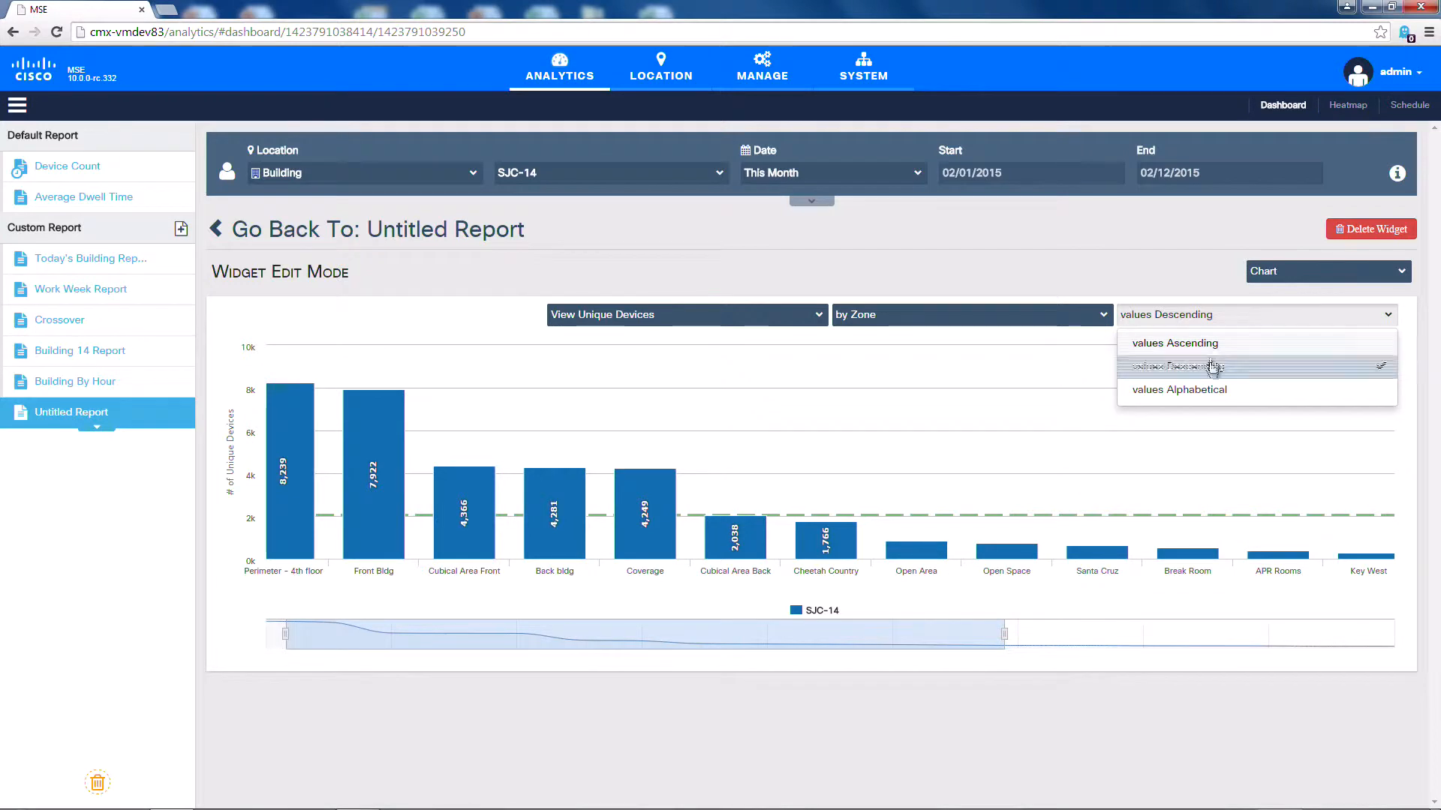
{"action": "left_click", "coordinate": [1203, 390]}
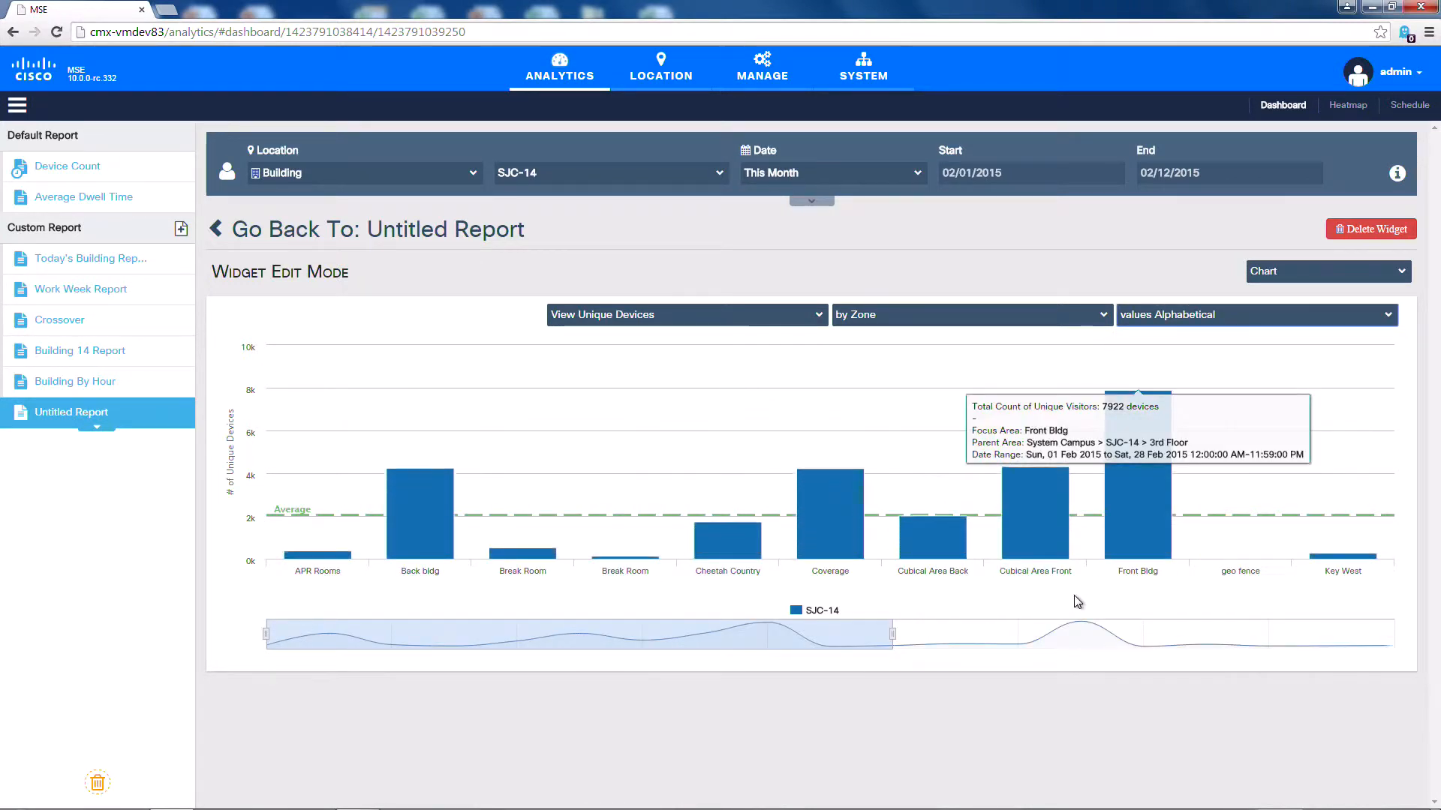
{"action": "left_click_drag", "start_coordinate": [892, 634], "coordinate": [1198, 629]}
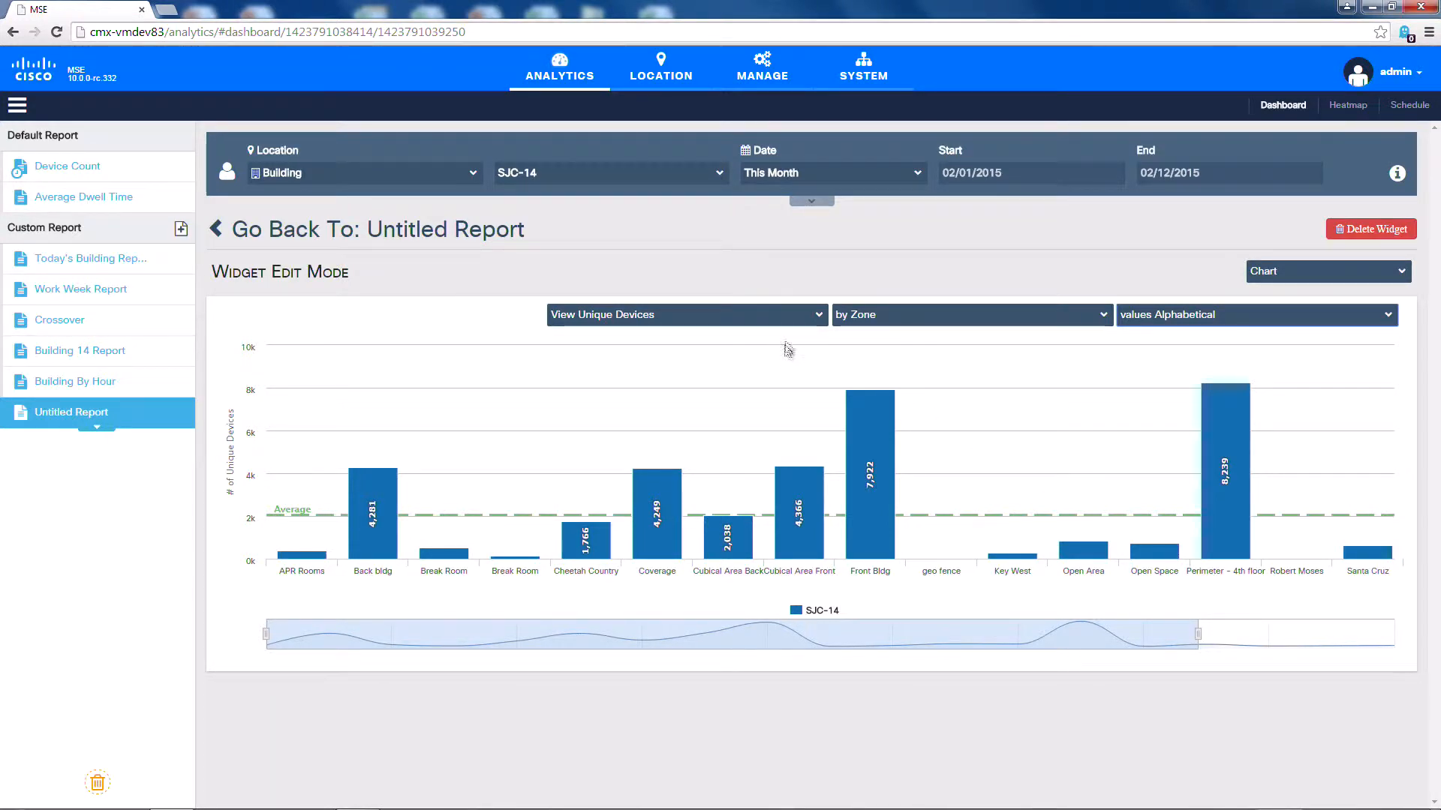
Step: Set the zone chart's measure to View Absolute Visits
{"action": "left_click", "coordinate": [817, 321]}
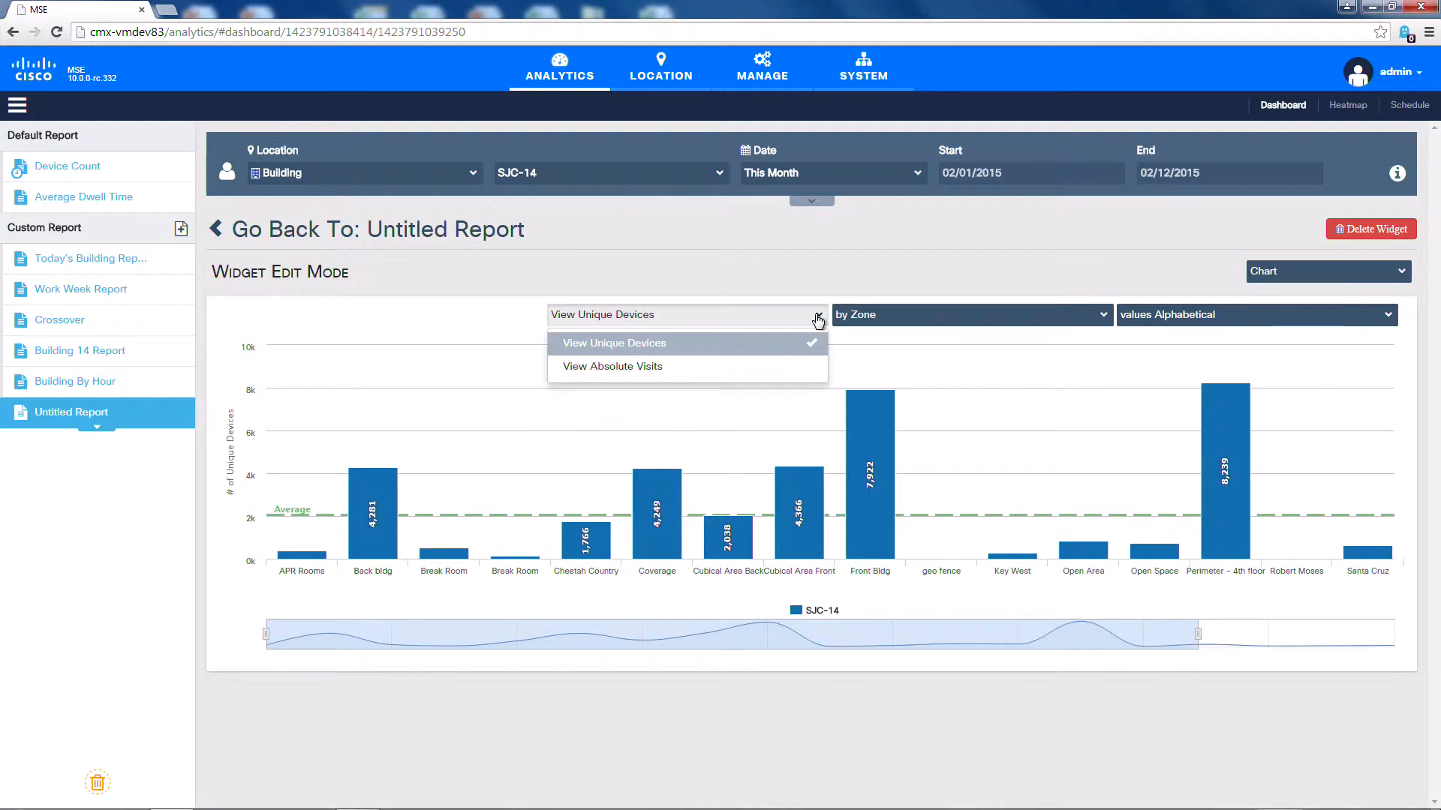
{"action": "left_click", "coordinate": [766, 346]}
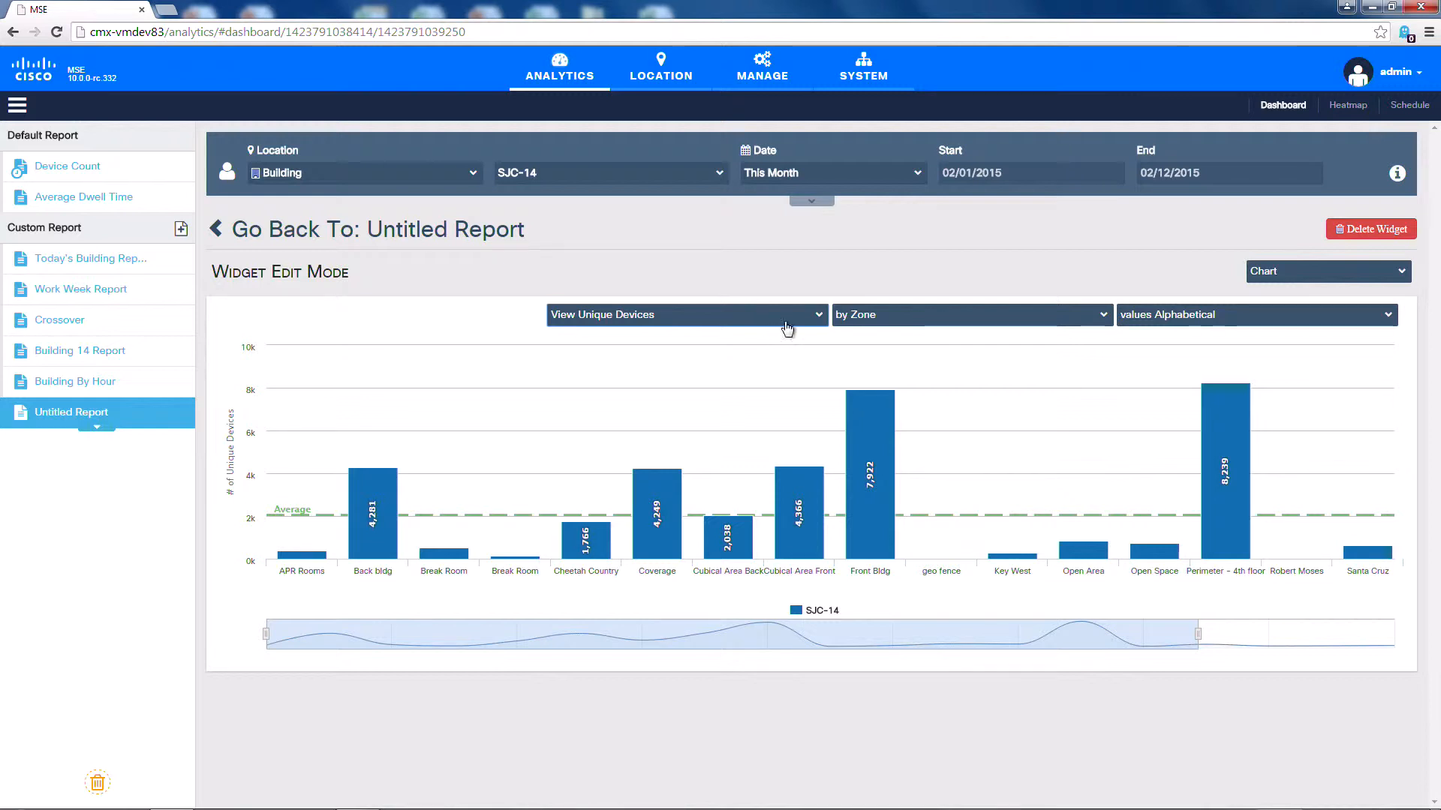
{"action": "left_click", "coordinate": [777, 320]}
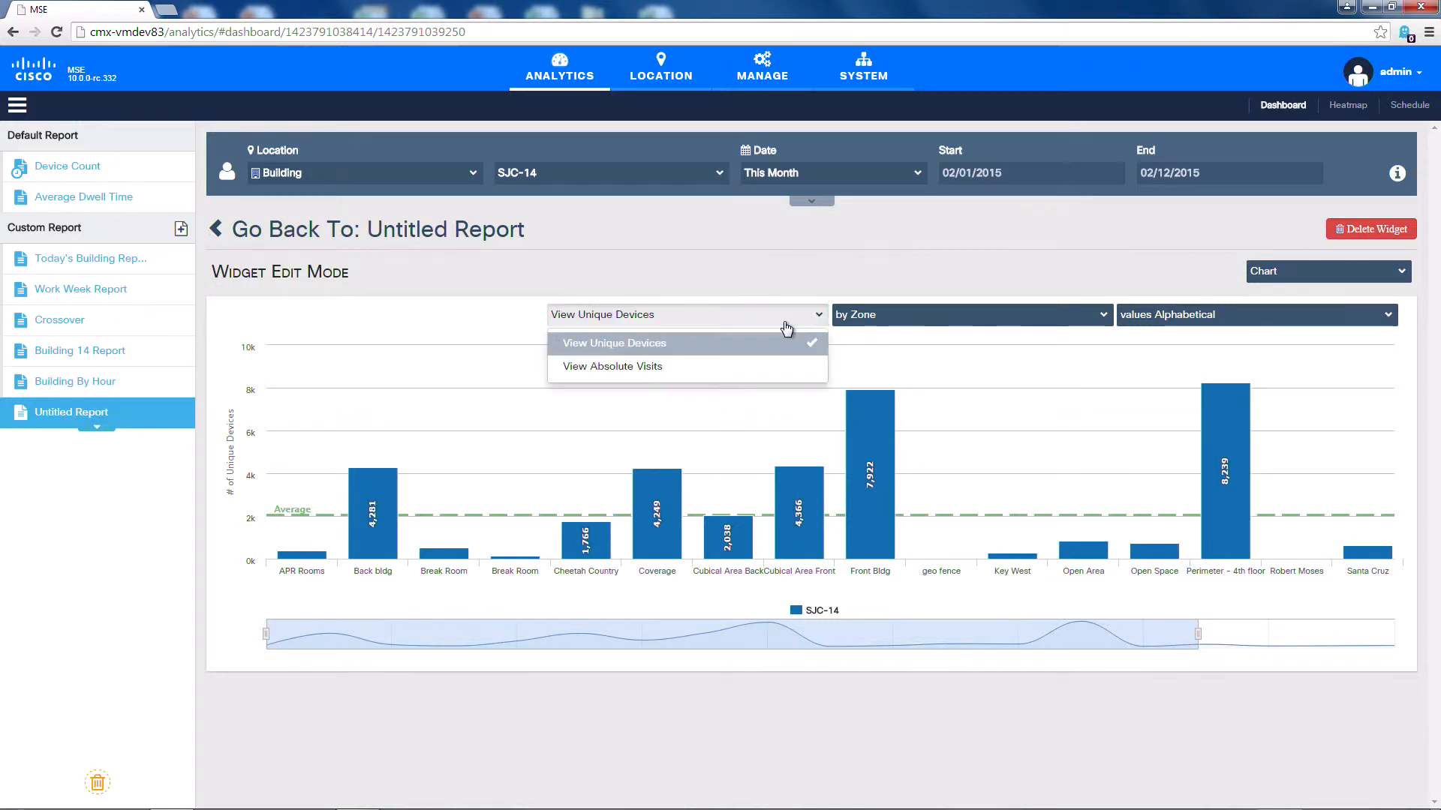
{"action": "left_click", "coordinate": [754, 372]}
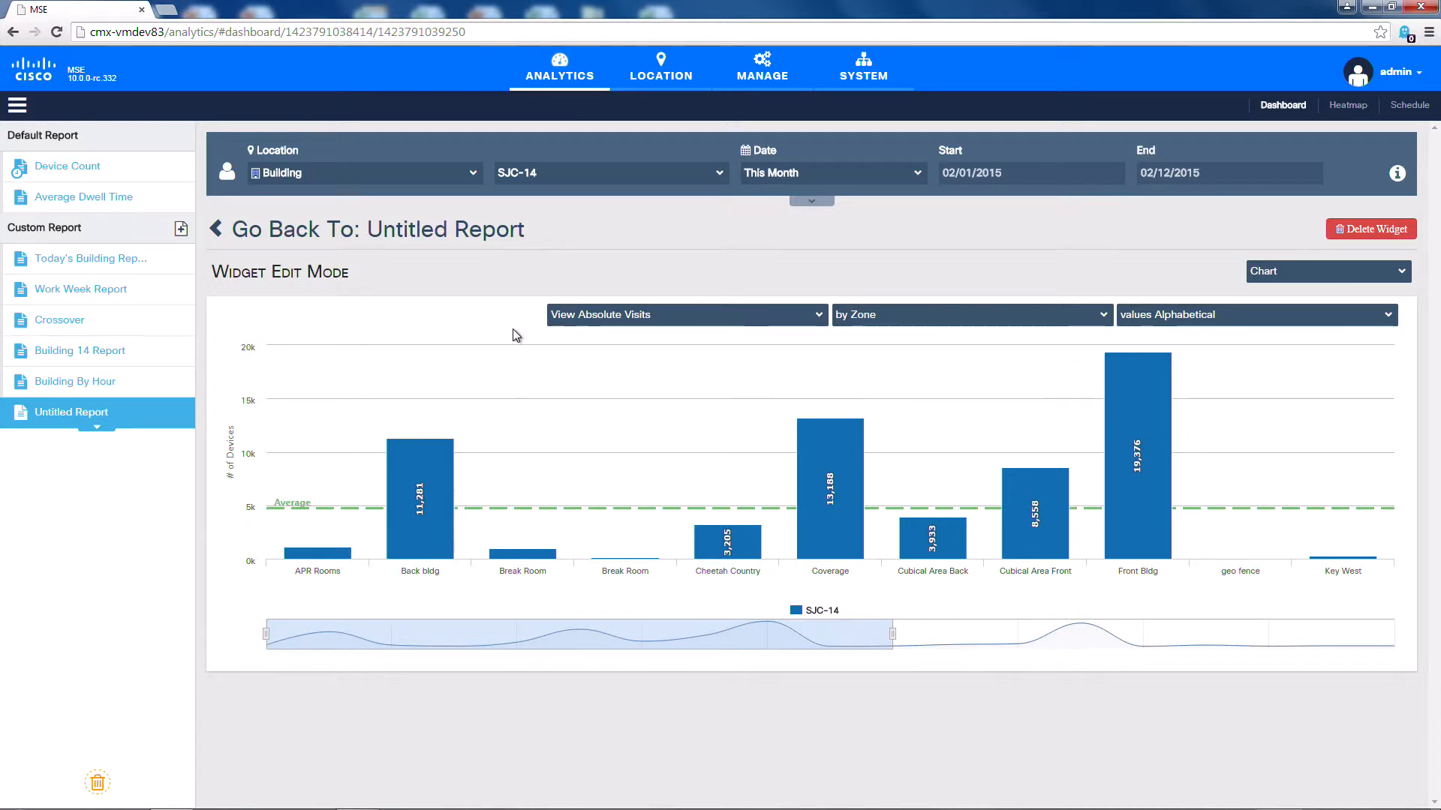
Step: Return to the Untitled Report, stretch the Visitors widget across the full report width and extend its visible zones up to Think Tank
{"action": "left_click", "coordinate": [288, 231]}
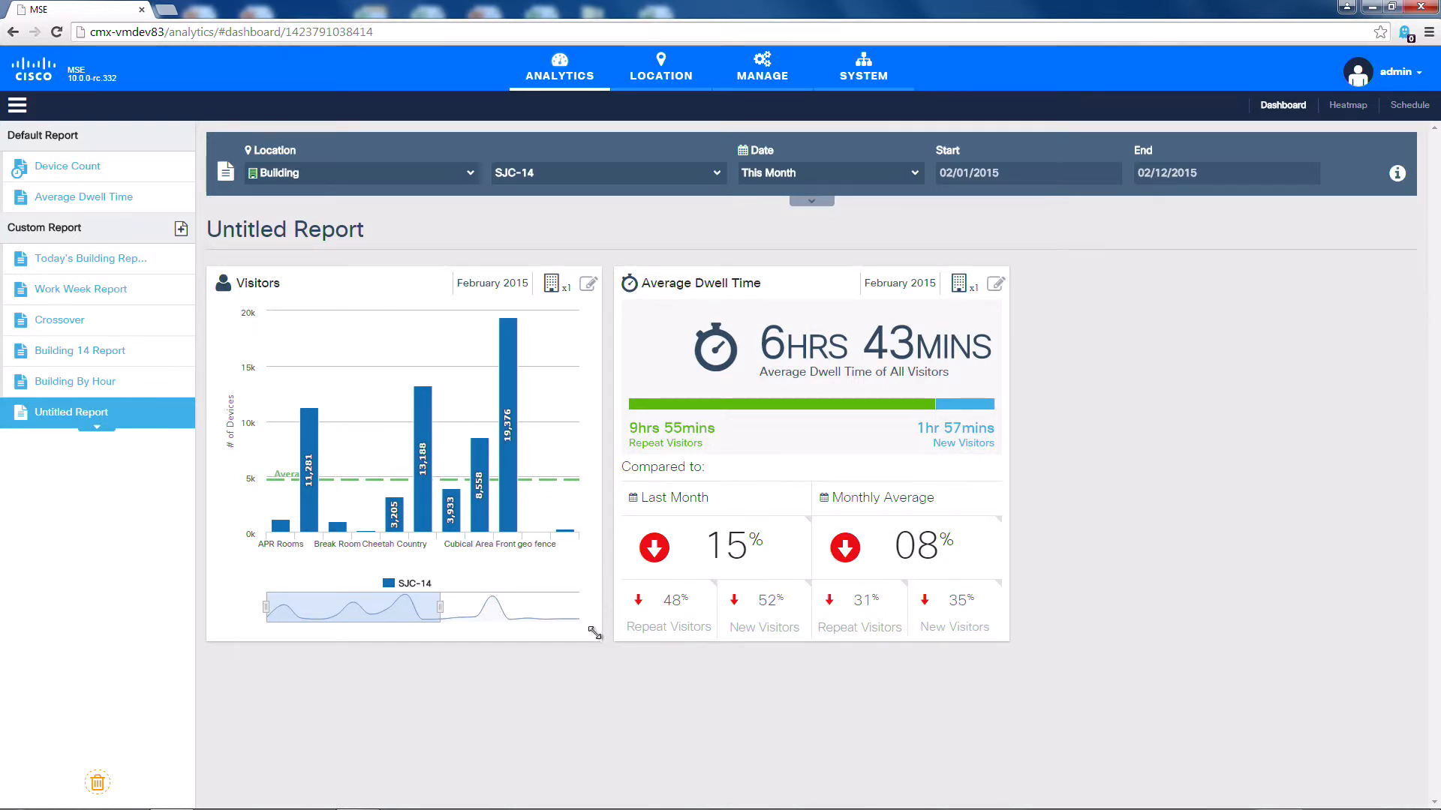
{"action": "left_click_drag", "start_coordinate": [595, 639], "coordinate": [1181, 639]}
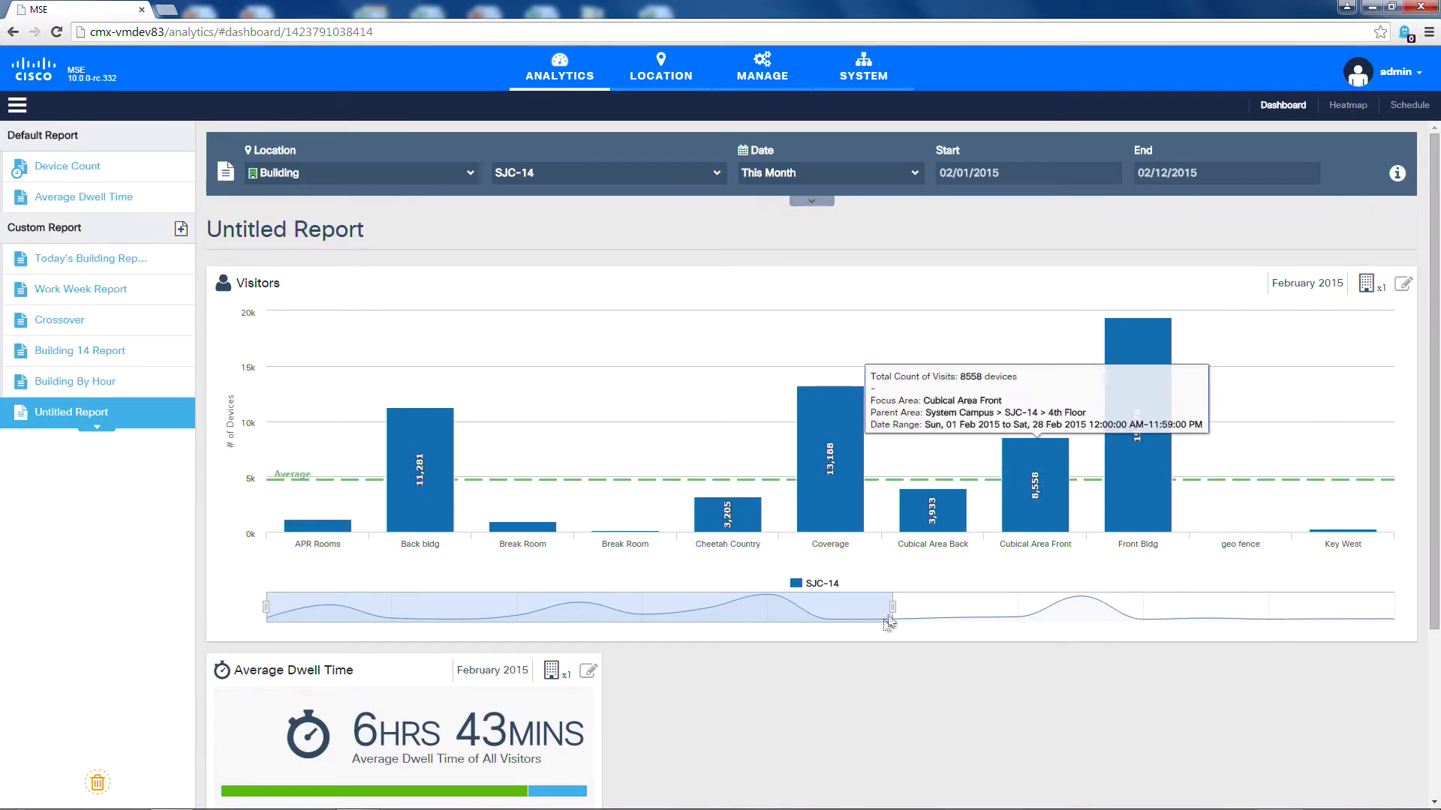
{"action": "left_click_drag", "start_coordinate": [892, 601], "coordinate": [1307, 606]}
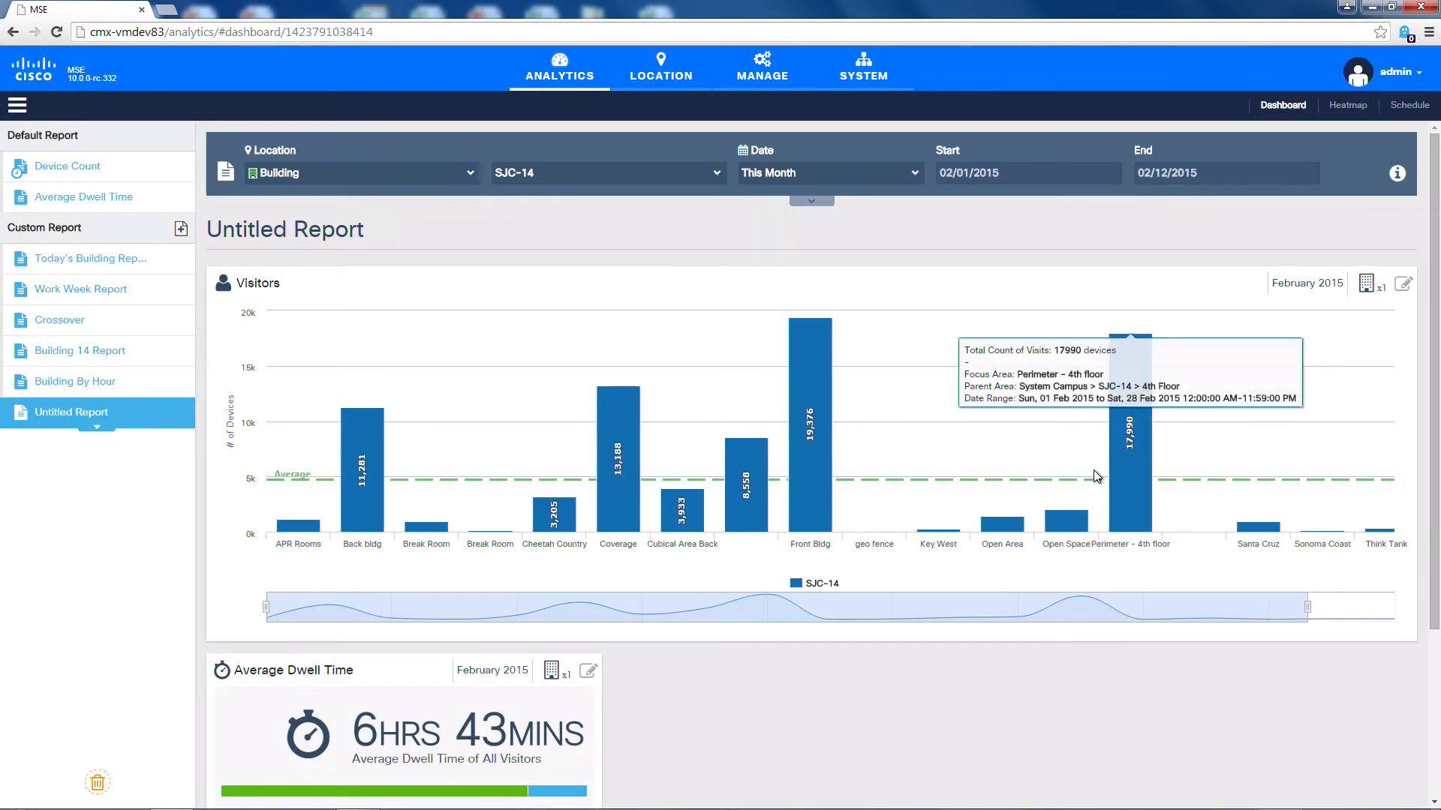
{"action": "scroll", "coordinate": [1096, 478], "scroll_direction": "down", "scroll_amount": 2}
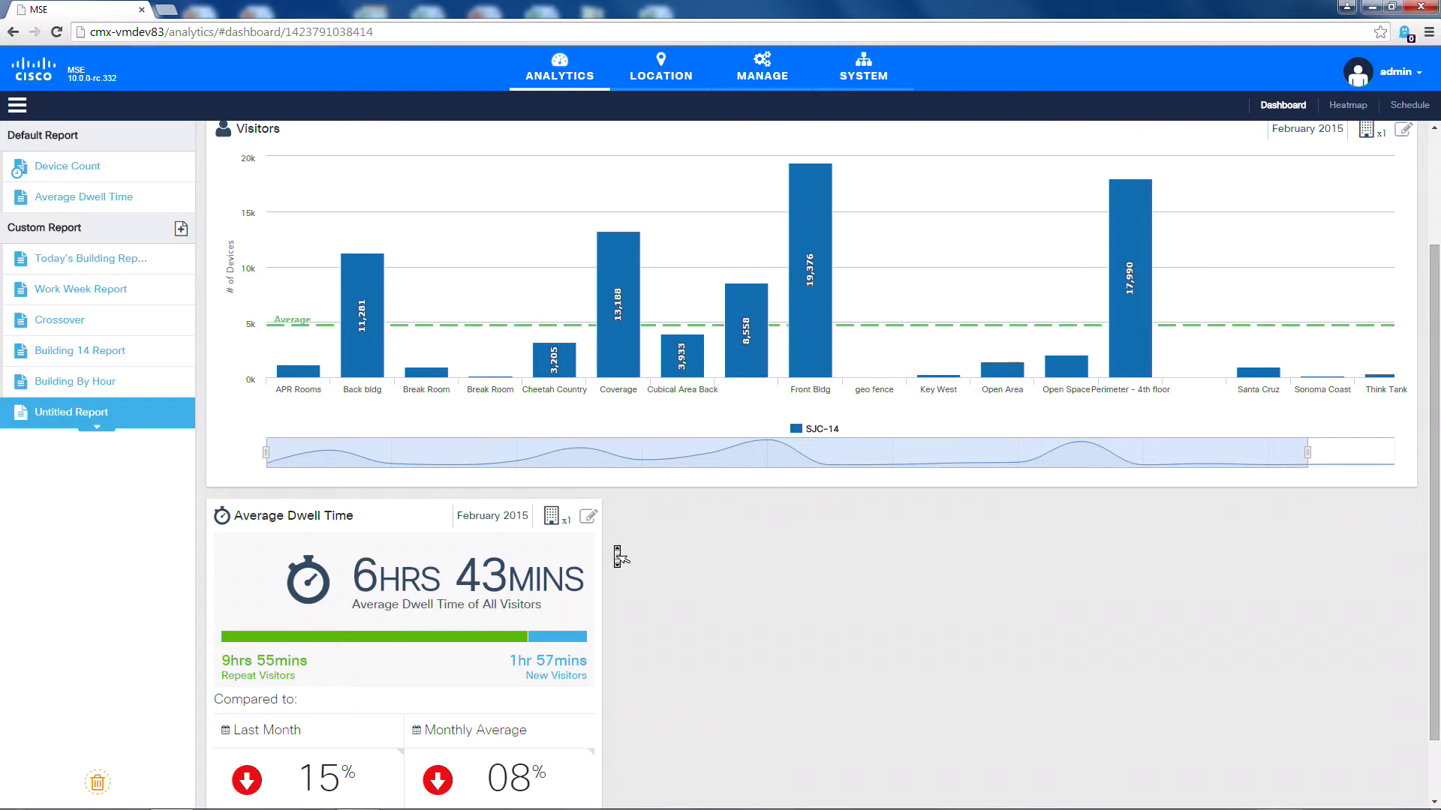
{"action": "scroll", "coordinate": [614, 547], "scroll_direction": "up", "scroll_amount": 2}
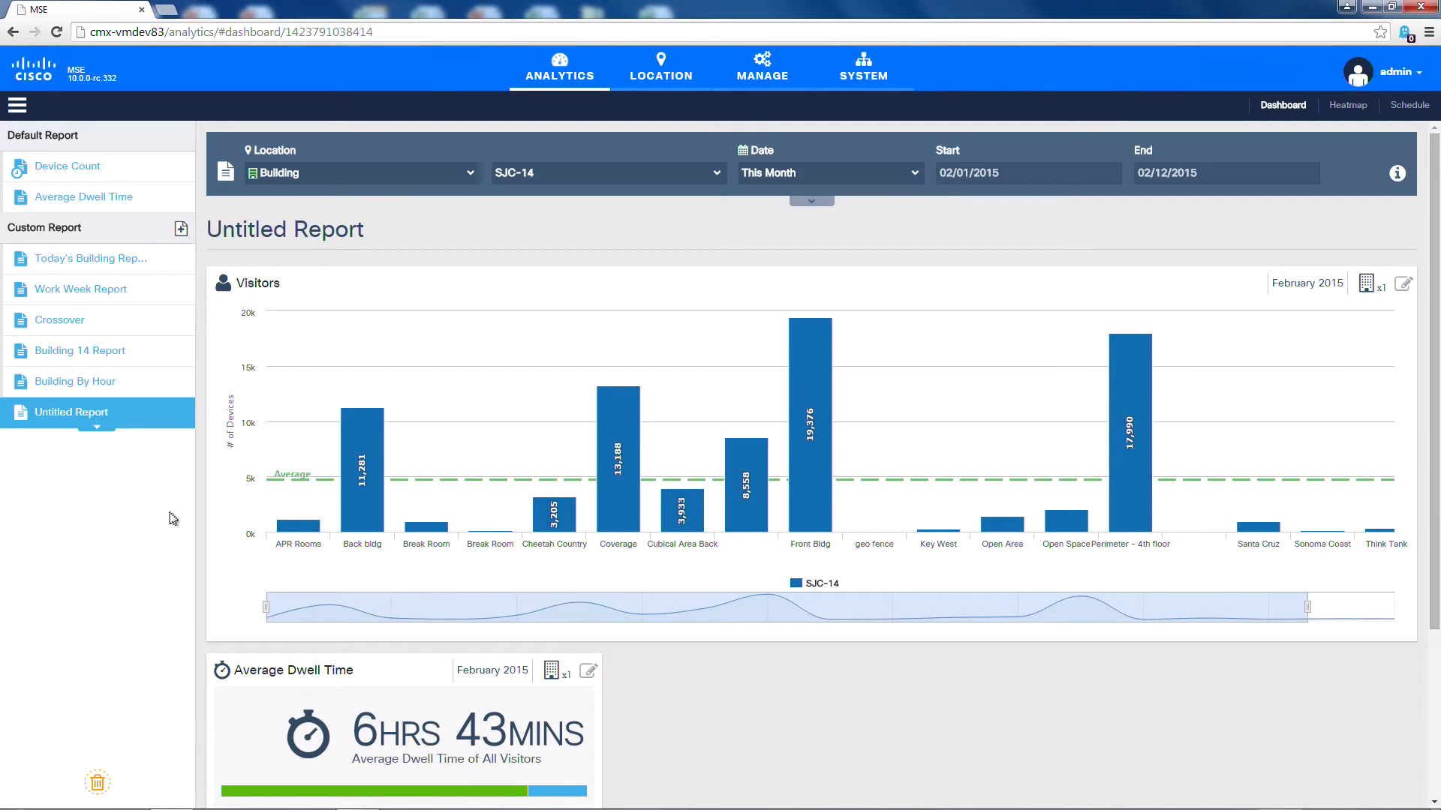
Step: Start scheduling the Untitled Report and set its start date to 02/16/2015
{"action": "mouse_move", "coordinate": [153, 429]}
{"action": "left_click", "coordinate": [140, 417]}
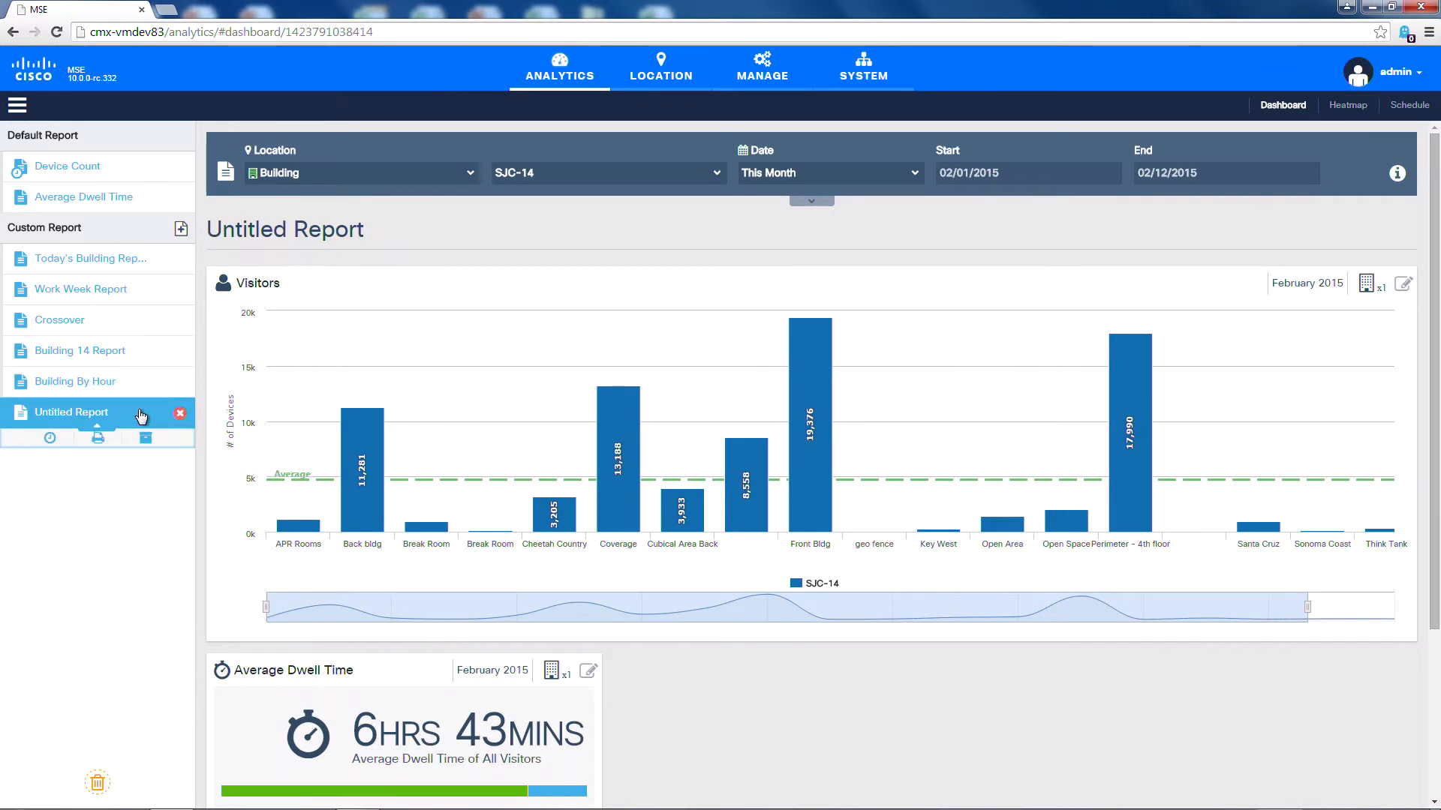
{"action": "left_click", "coordinate": [49, 439]}
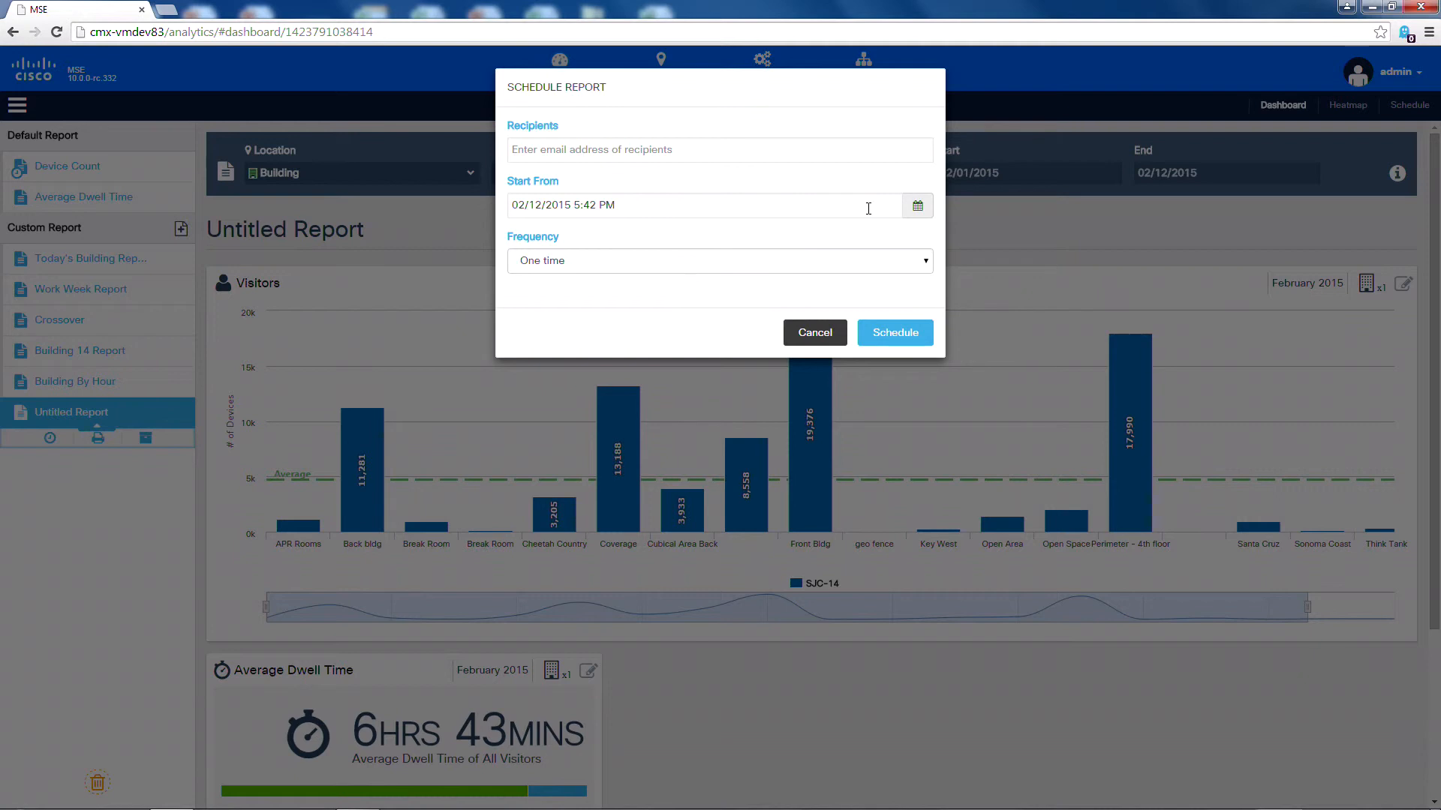
{"action": "left_click", "coordinate": [918, 207]}
{"action": "left_click", "coordinate": [945, 351]}
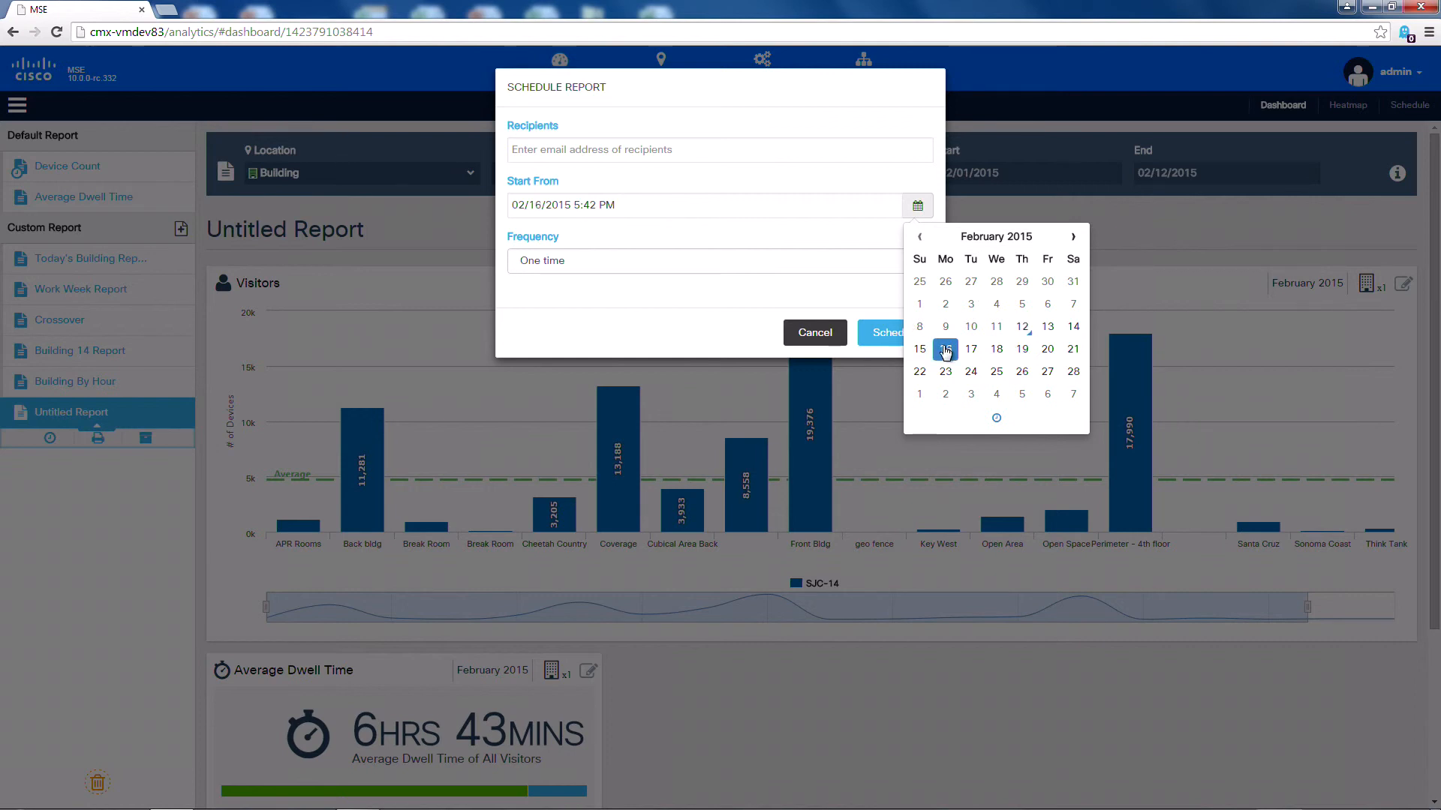
Step: Set the report schedule's frequency to Weekly, and cancel the scheduling
{"action": "left_click", "coordinate": [815, 262]}
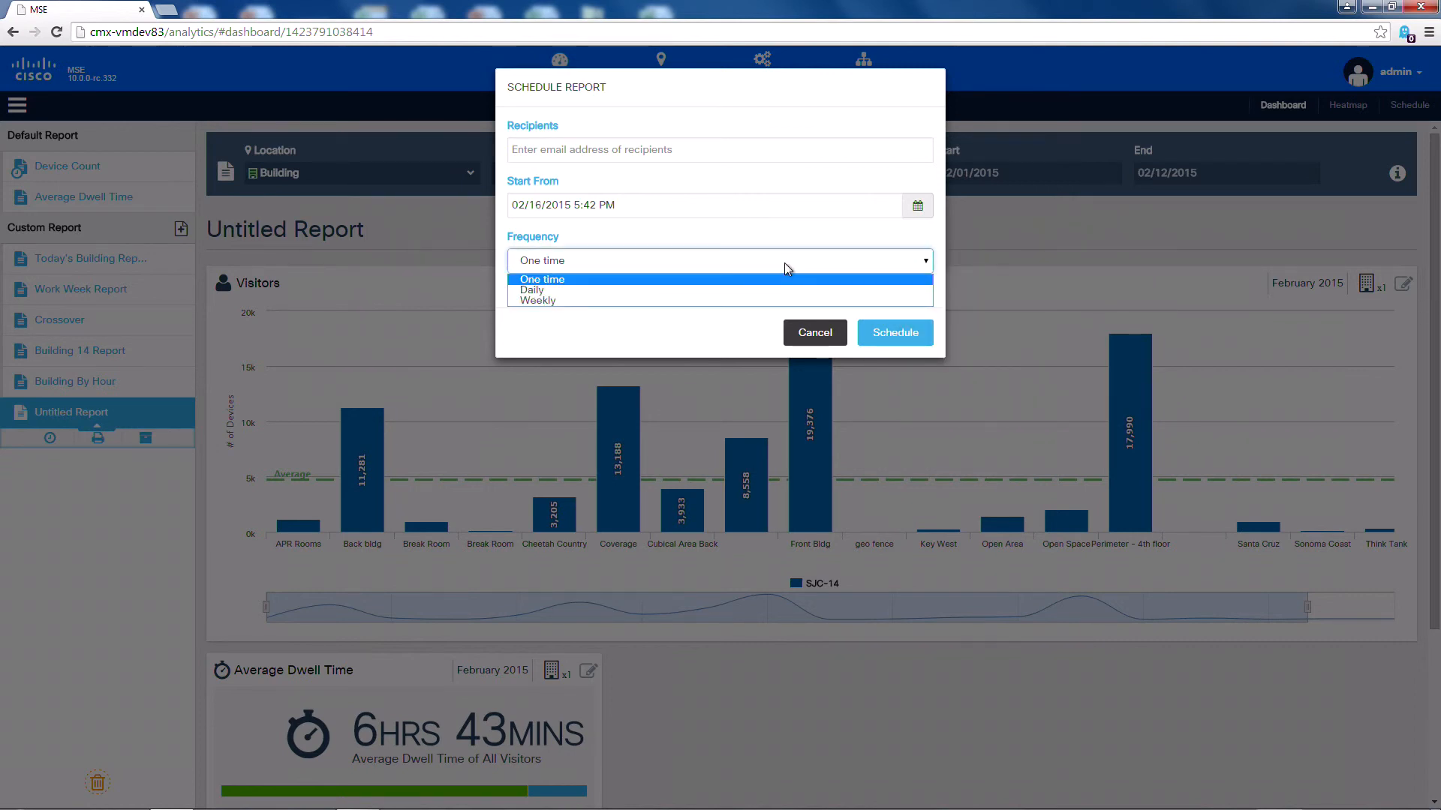
{"action": "left_click", "coordinate": [657, 314]}
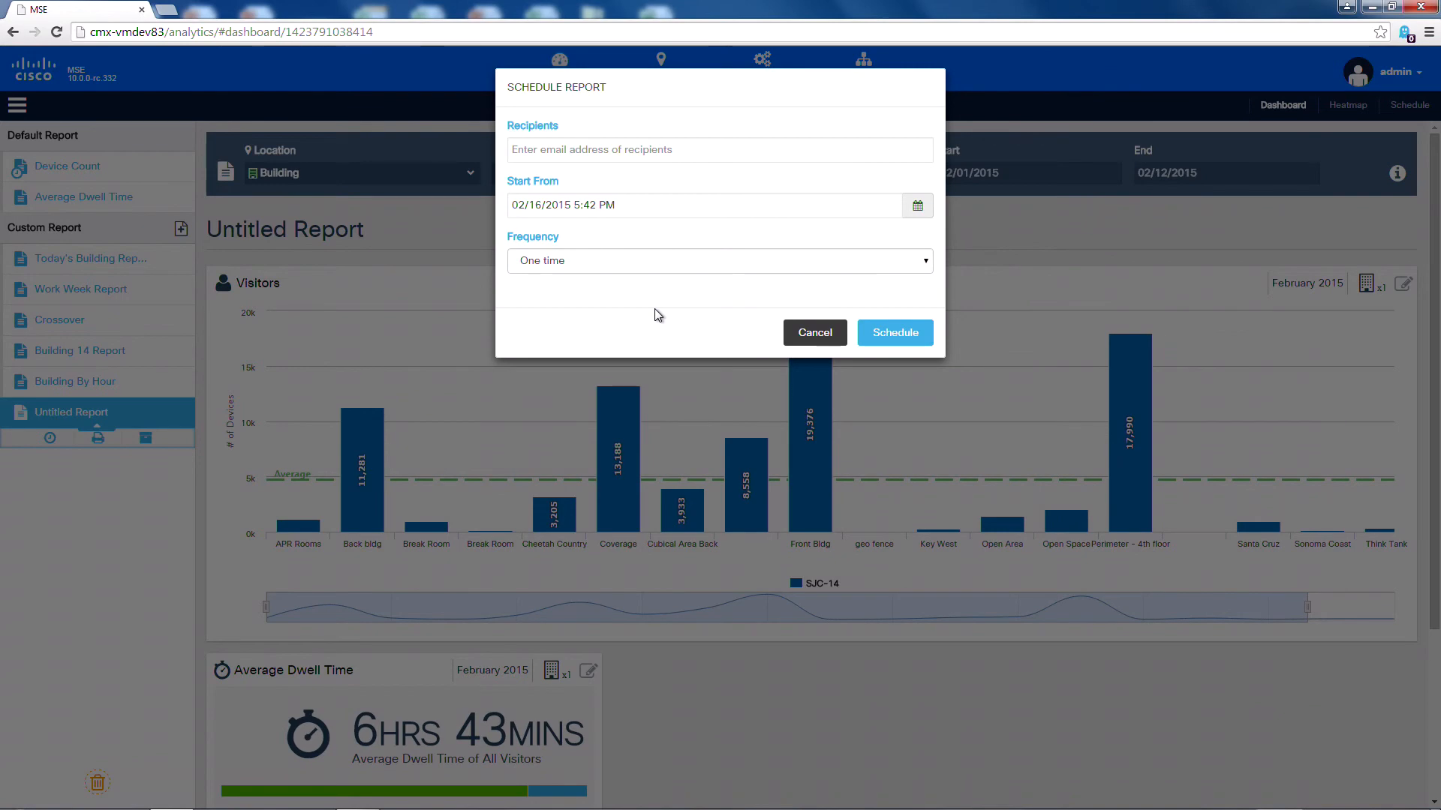
{"action": "left_click", "coordinate": [705, 263]}
{"action": "left_click", "coordinate": [647, 303]}
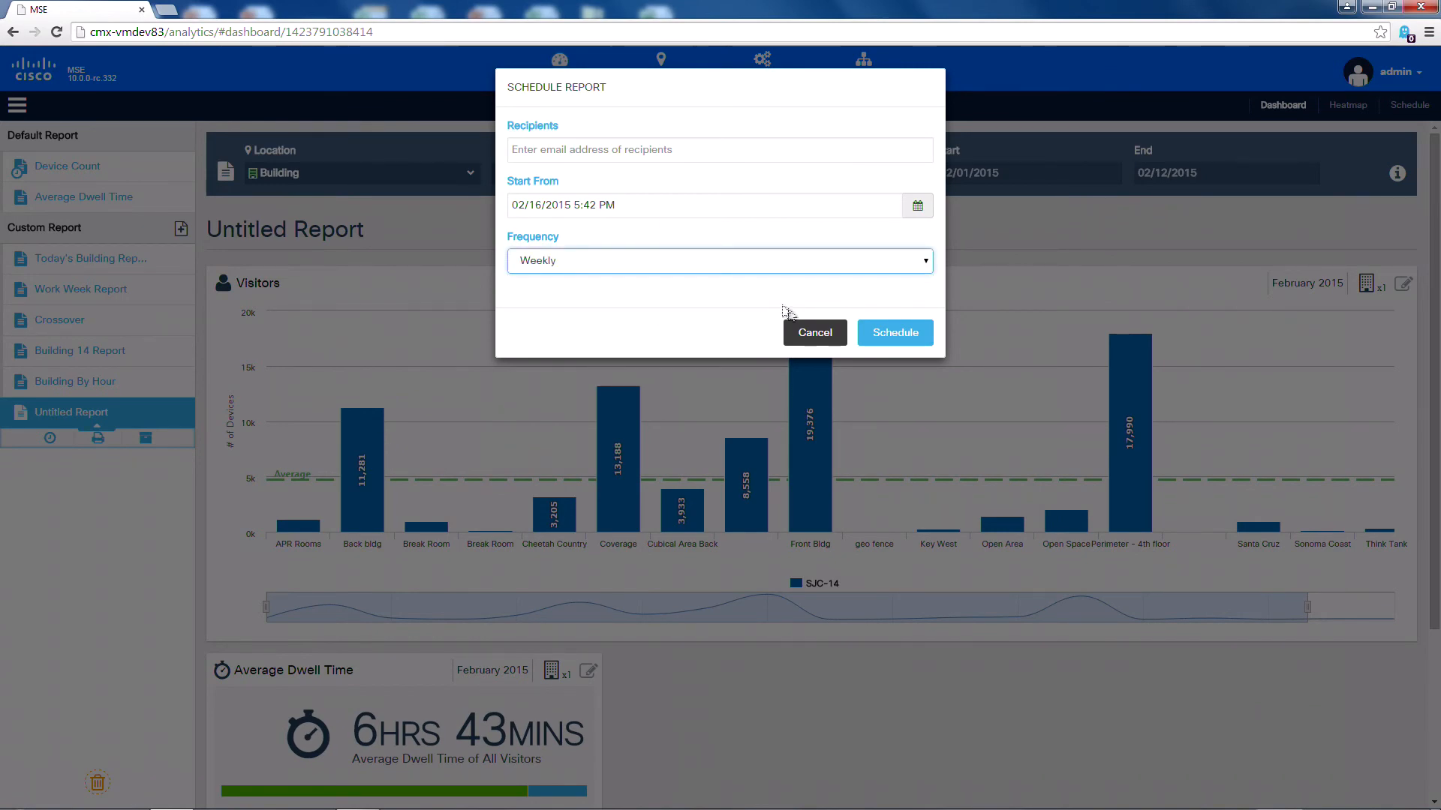
{"action": "left_click", "coordinate": [797, 330]}
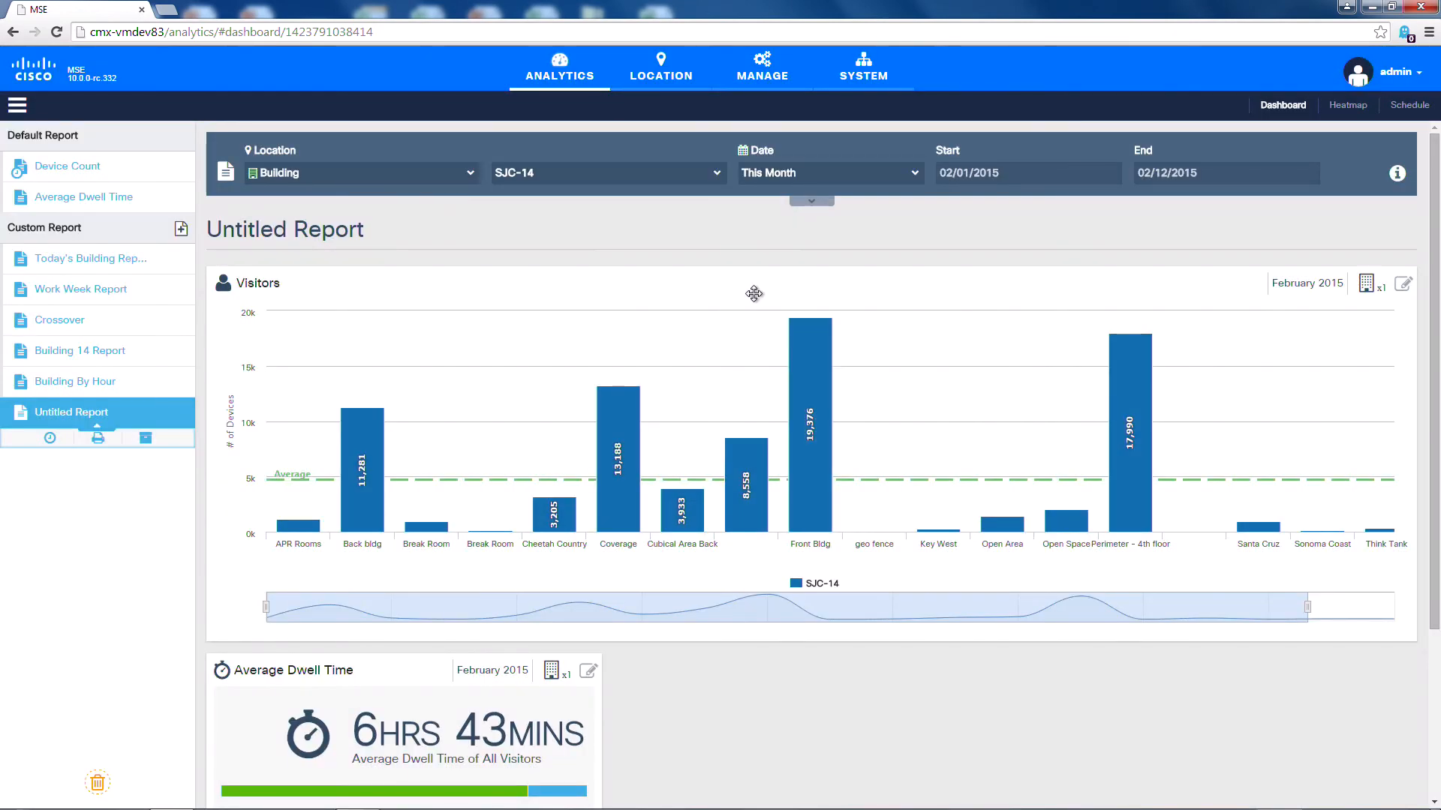